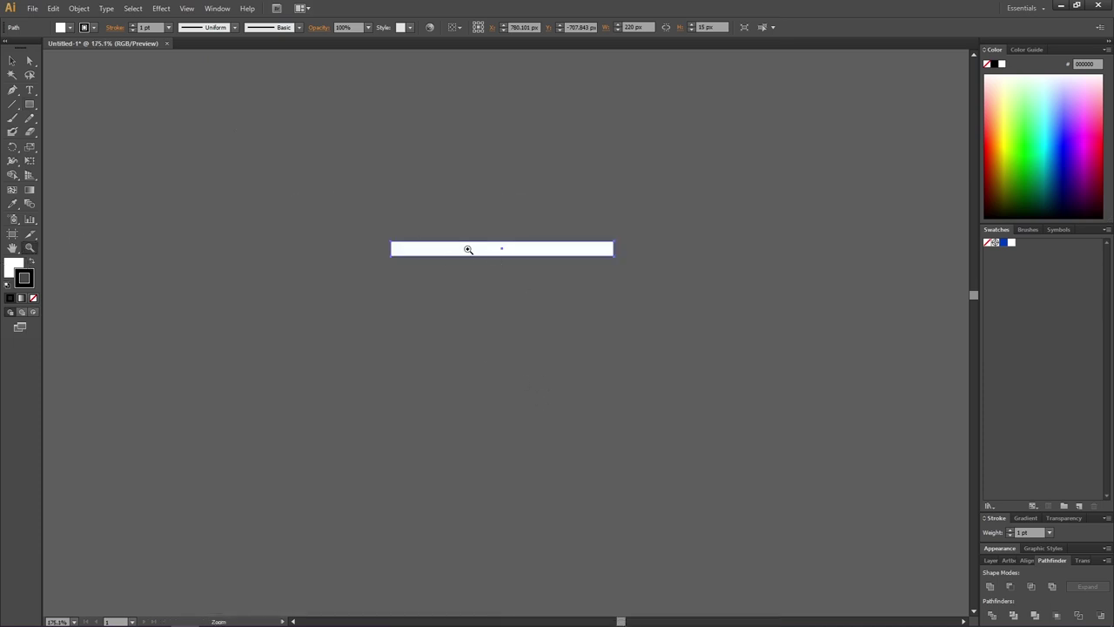
Step: Set the thin white rectangle's stroke to None, keeping only its white fill
left_click(34, 300)
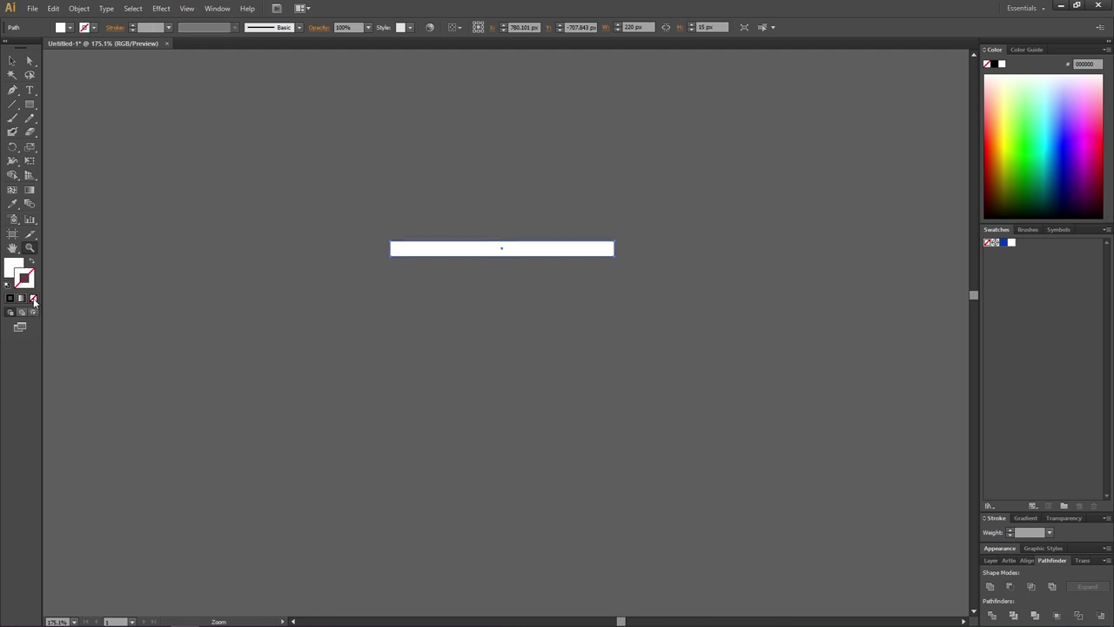
left_click(12, 60)
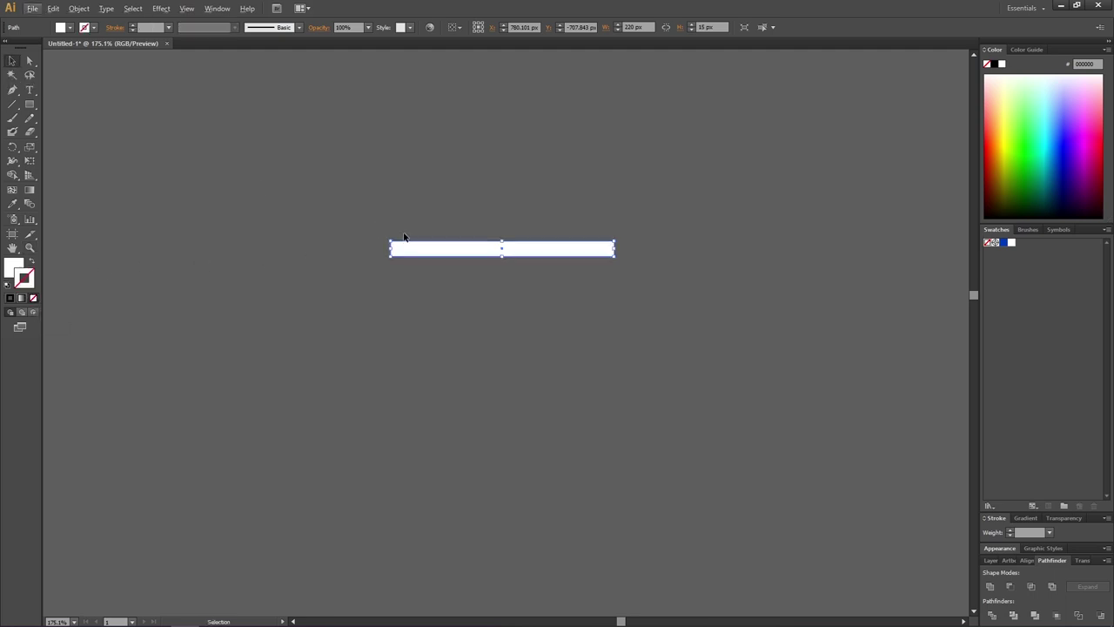
Step: Alt-drag a copy of the strip below, make it 25 px tall, and butt it against the first
left_click_drag(454, 252, 456, 281)
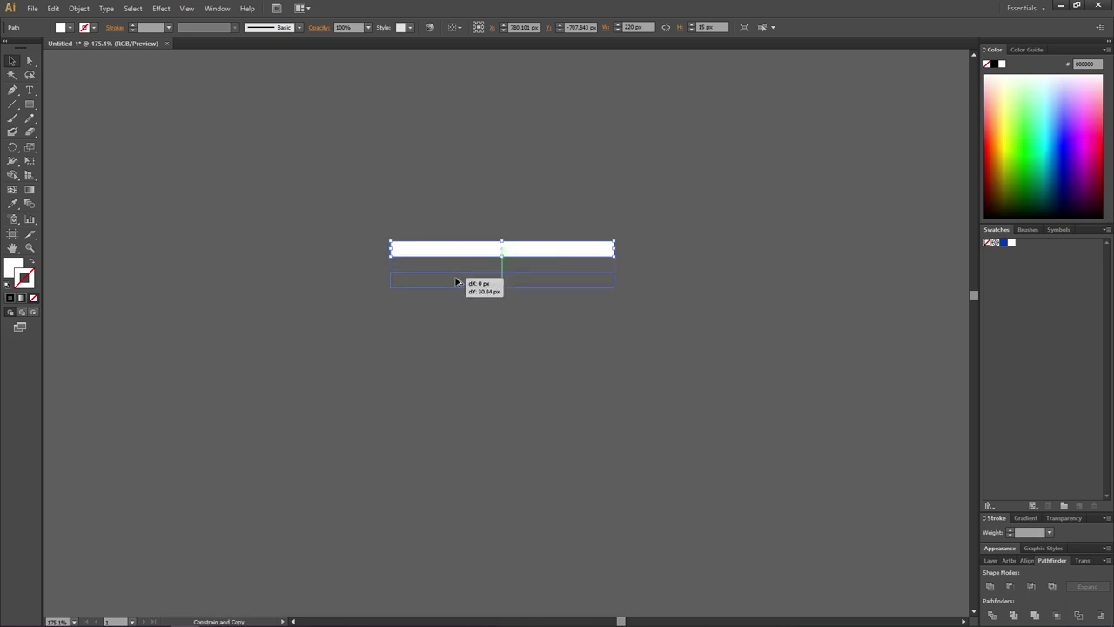
left_click_drag(456, 281, 455, 281)
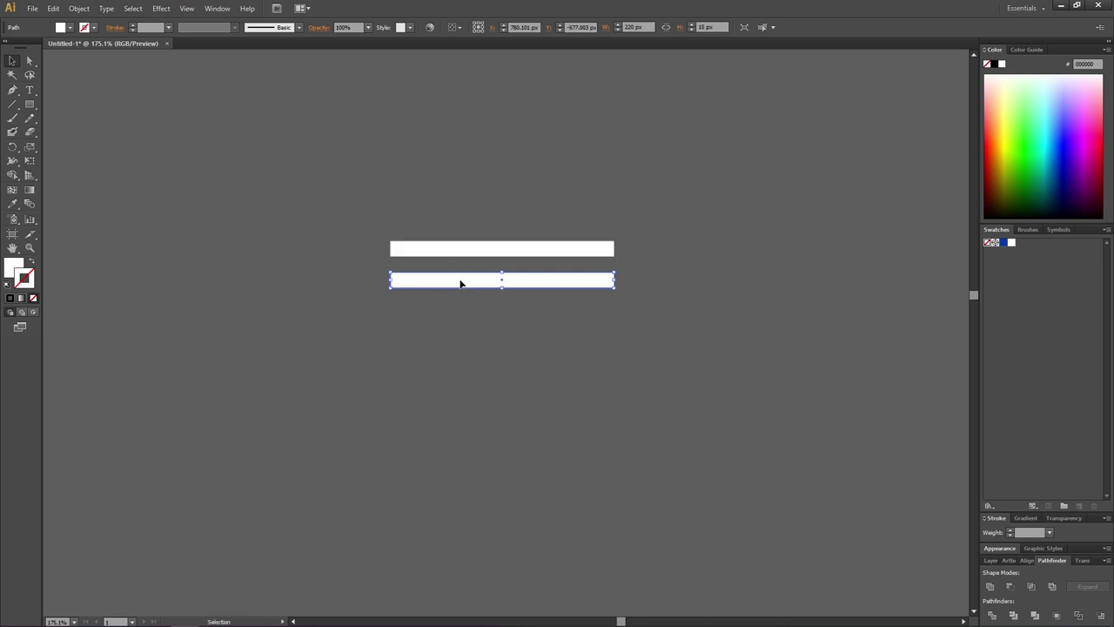
left_click(710, 27)
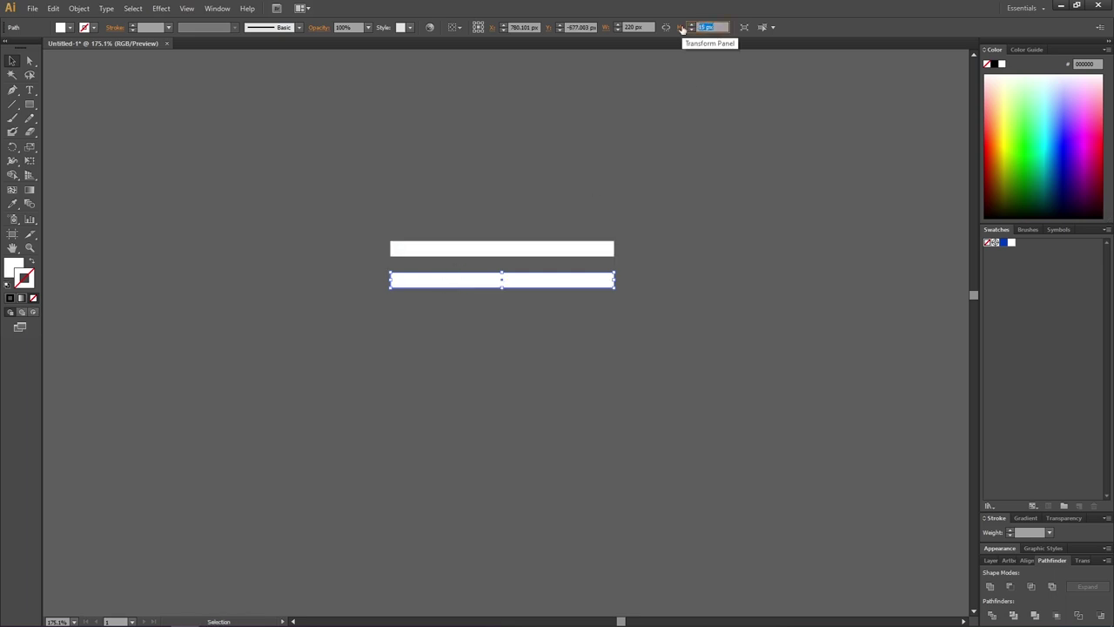
type("25")
key("Return")
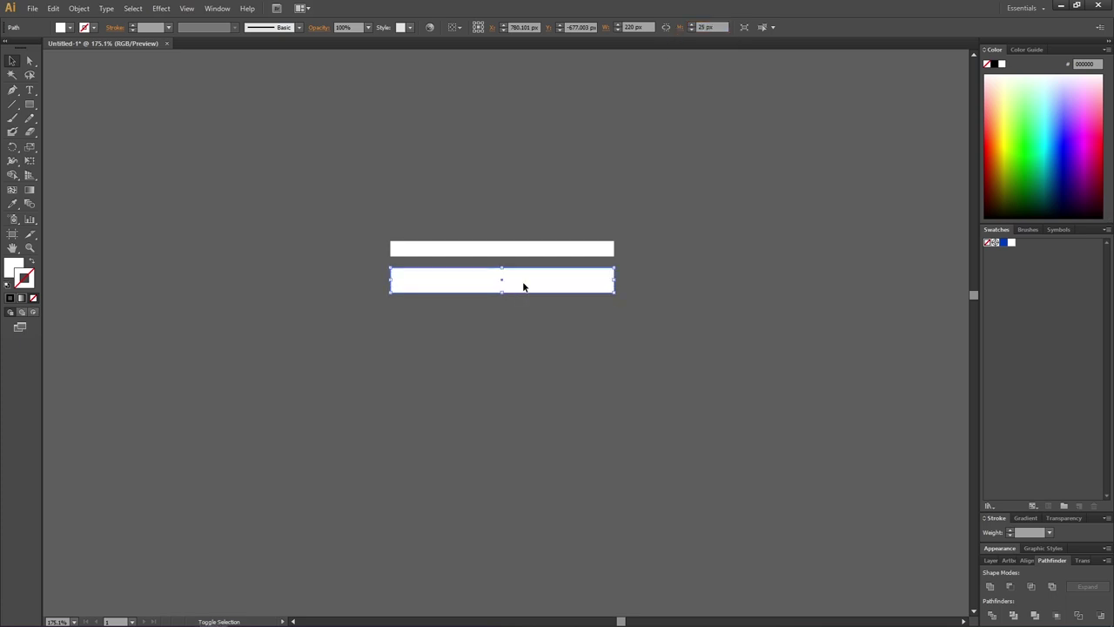
left_click_drag(525, 275, 524, 274)
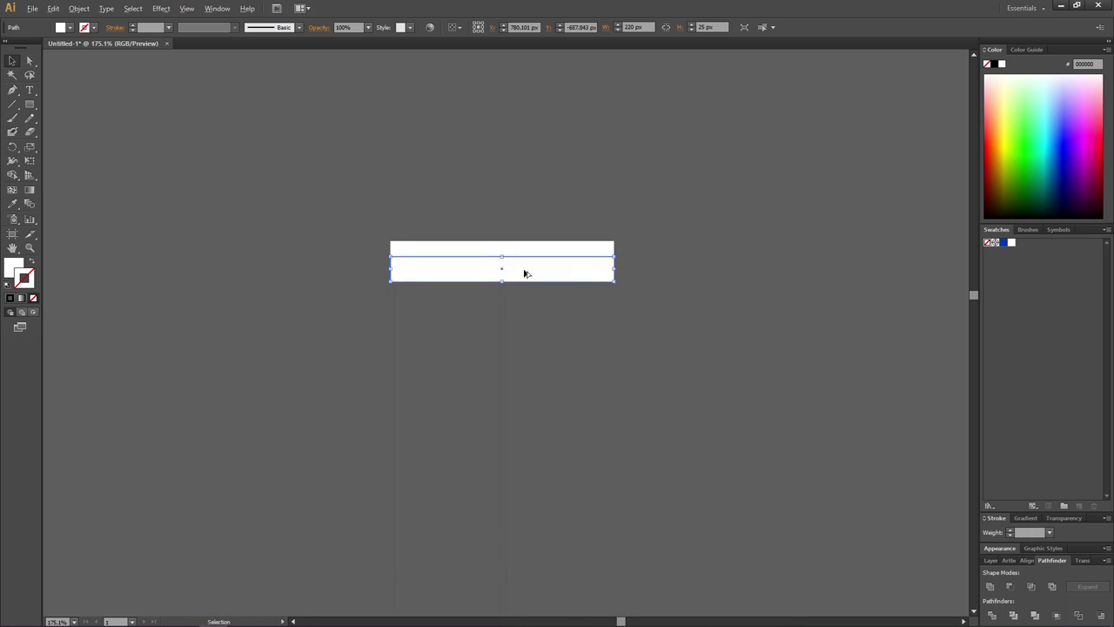
Step: Add a 40 px-tall copy snapped beneath the 25 px strip, then select all three strips
left_click_drag(525, 274, 523, 314)
left_click(702, 27)
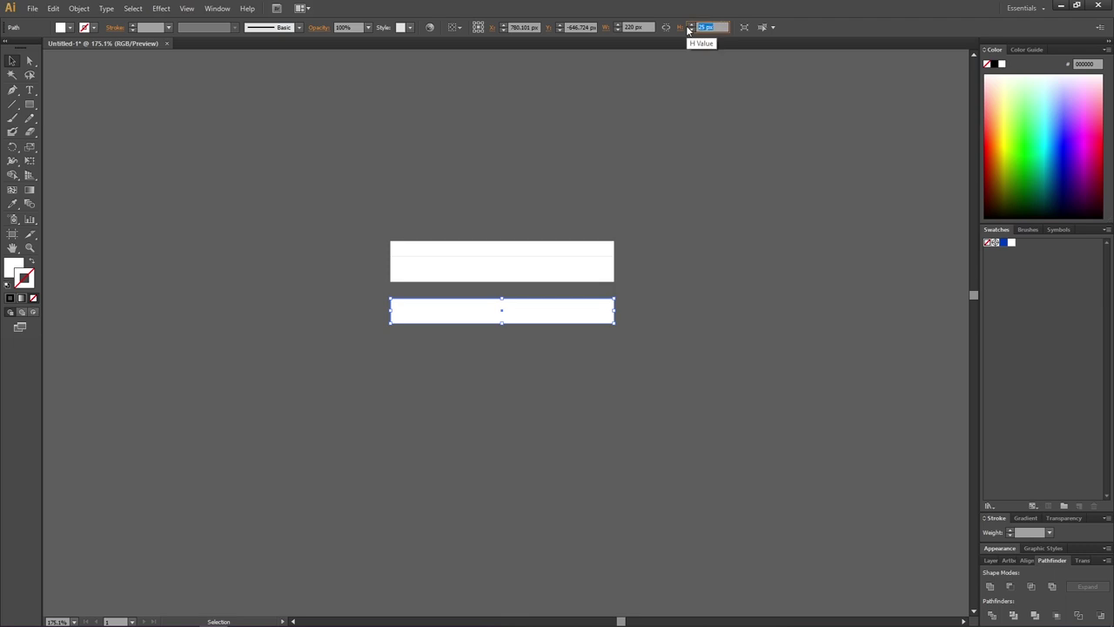
type("40")
key("Return")
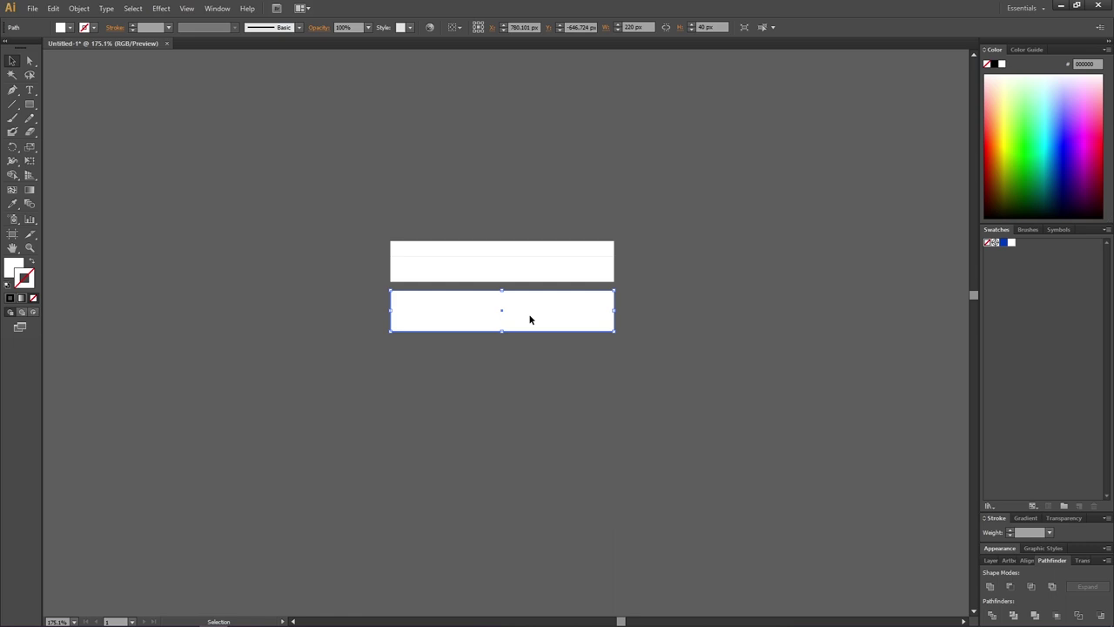
left_click_drag(529, 319, 530, 310)
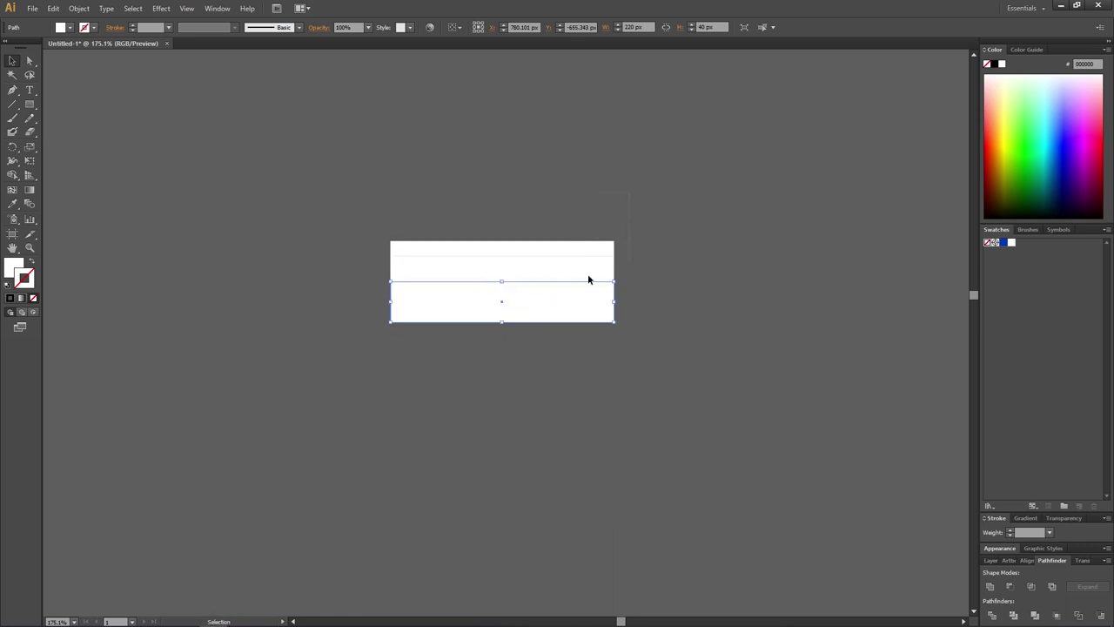
left_click_drag(587, 280, 555, 328)
Step: Copy the three strips and paste them in front of the originals
left_click(55, 9)
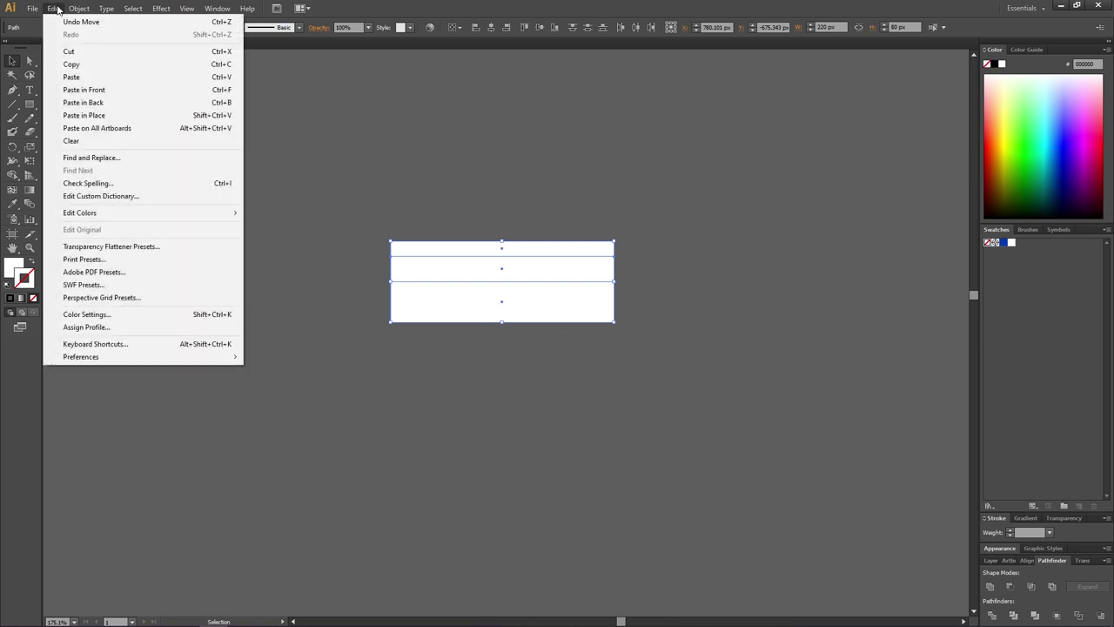
left_click(81, 64)
left_click(54, 9)
left_click(88, 91)
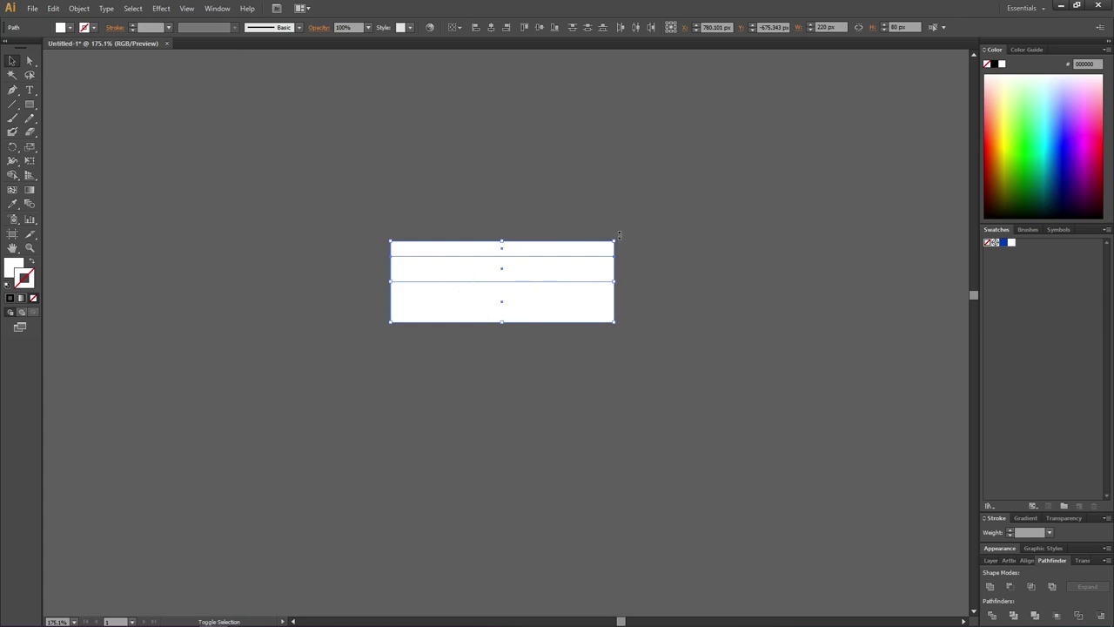
Step: Rotate the pasted strips 180° and move them down 80 px, directly beneath the originals
left_click_drag(619, 234, 390, 341)
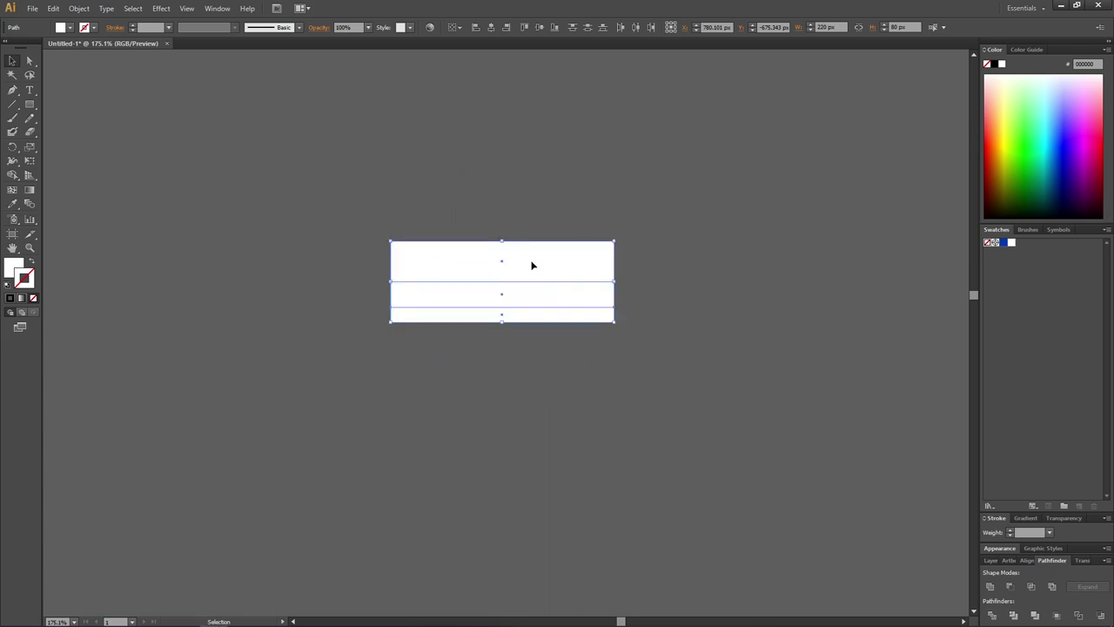
left_click_drag(532, 265, 529, 346)
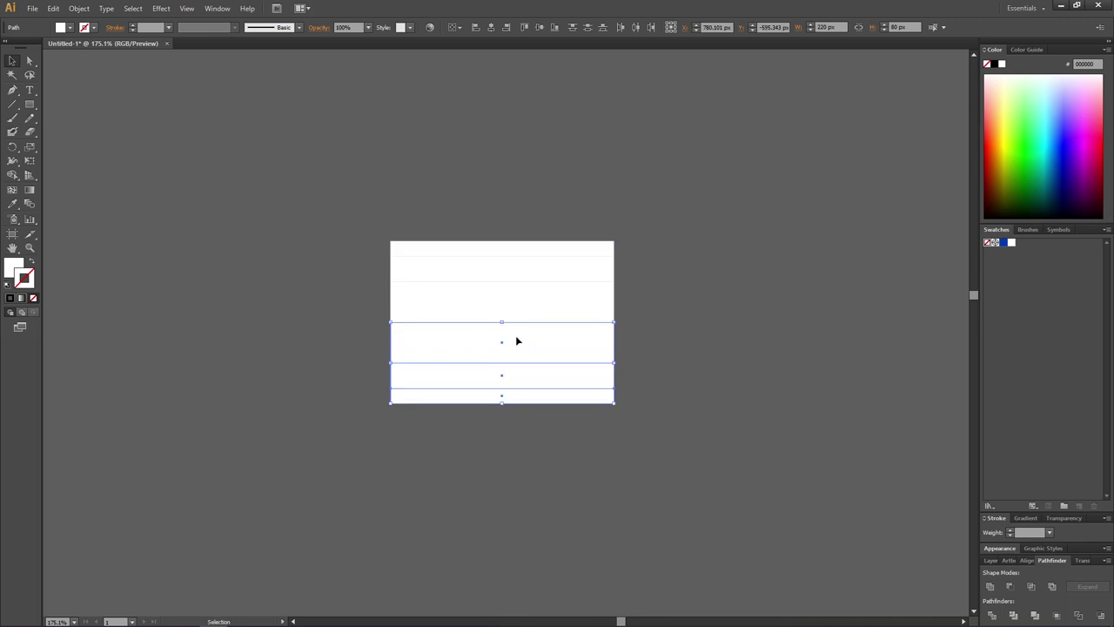
key("ctrl+z")
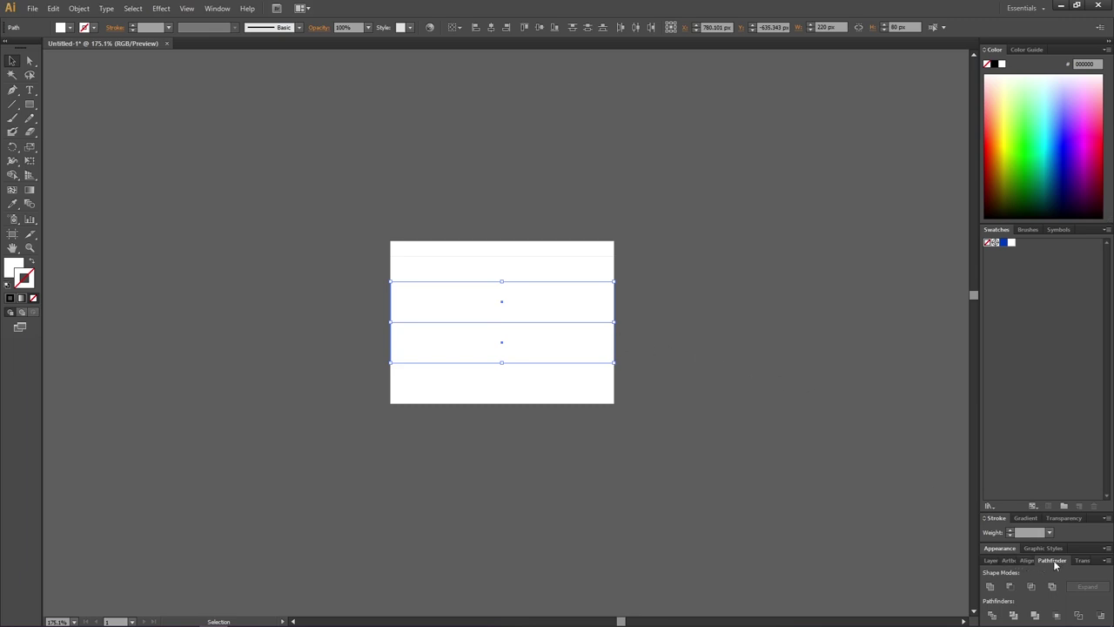
Step: Unite the two central 40 px strips with Pathfinder, then select both 25 px strips
left_click(219, 9)
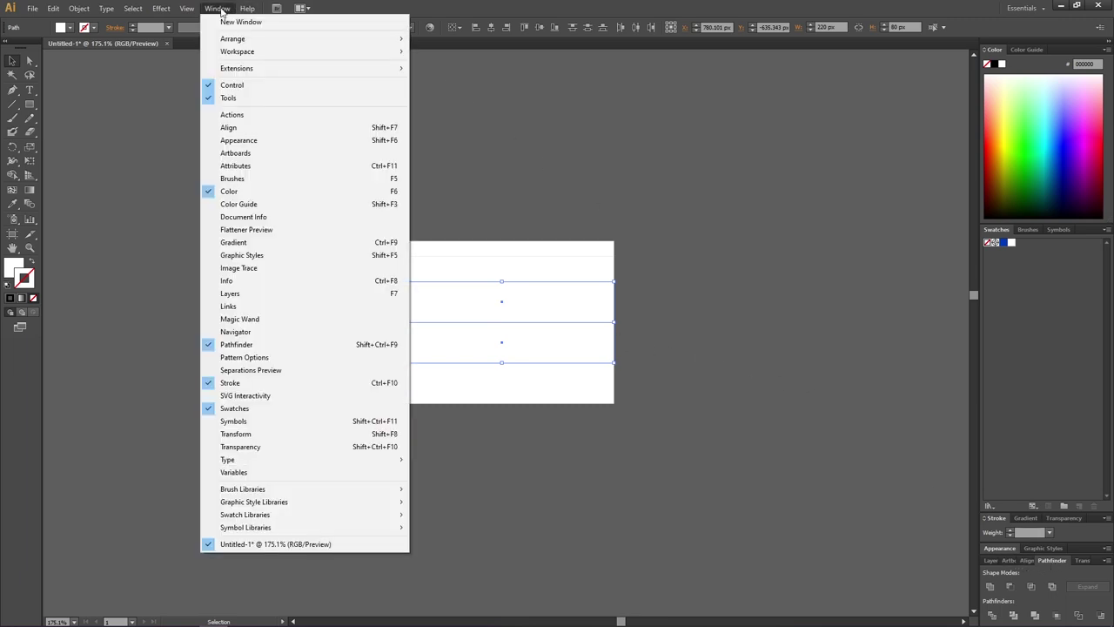
left_click(249, 346)
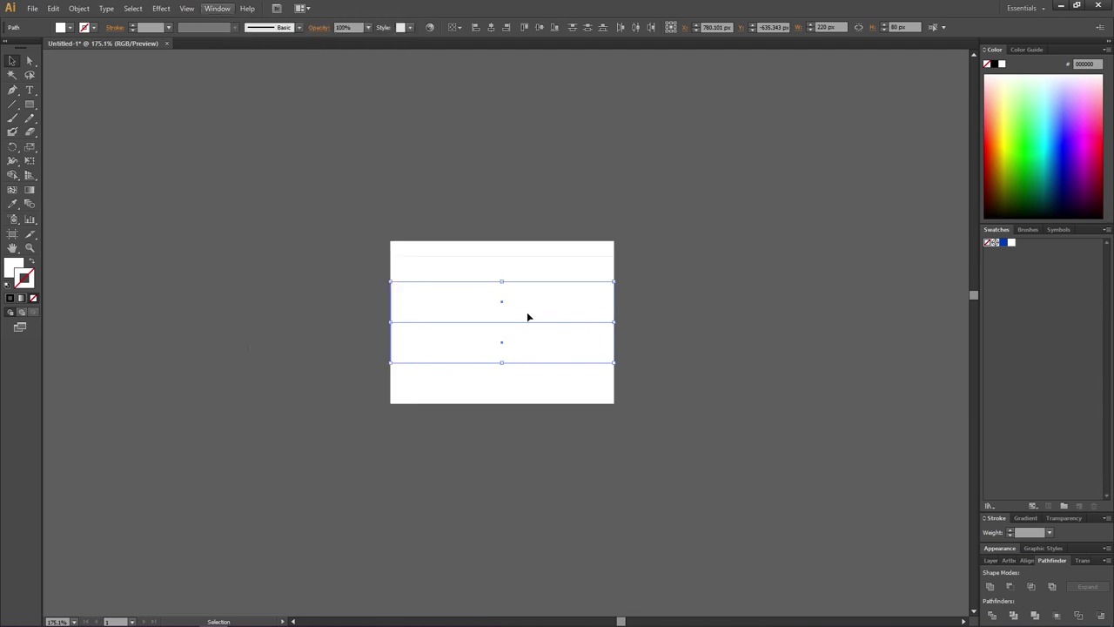
left_click(989, 588)
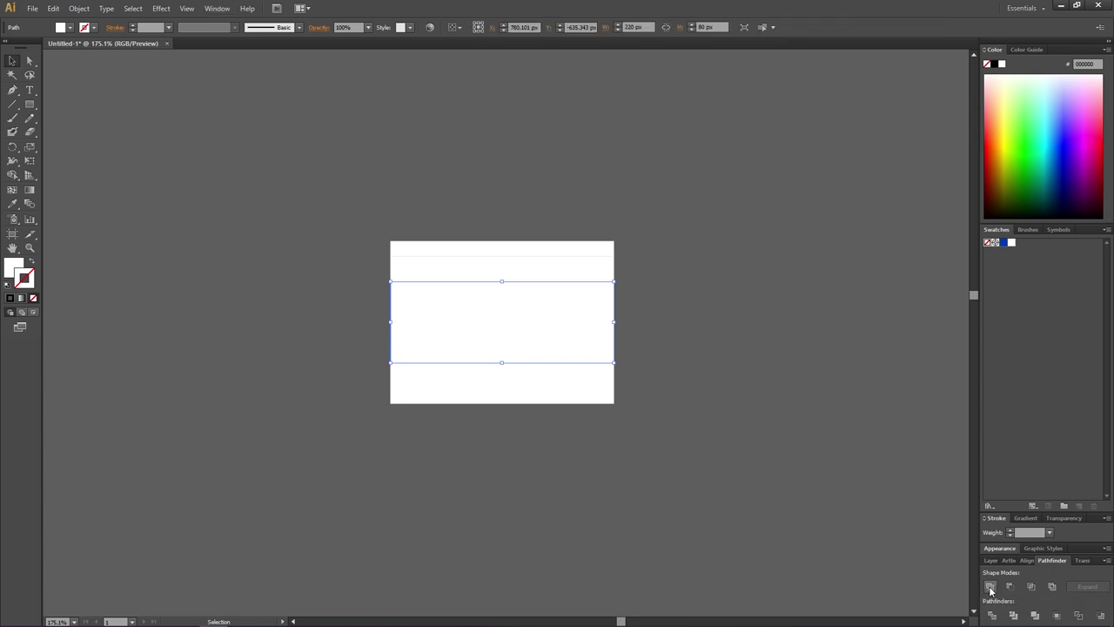
left_click(543, 270)
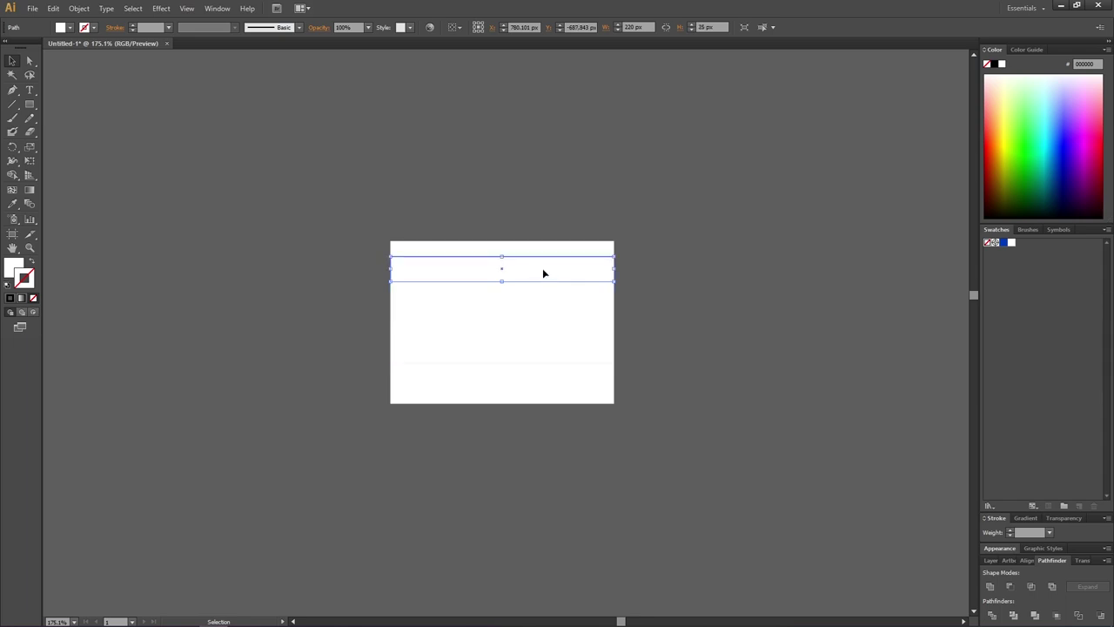
left_click(549, 377, "shift")
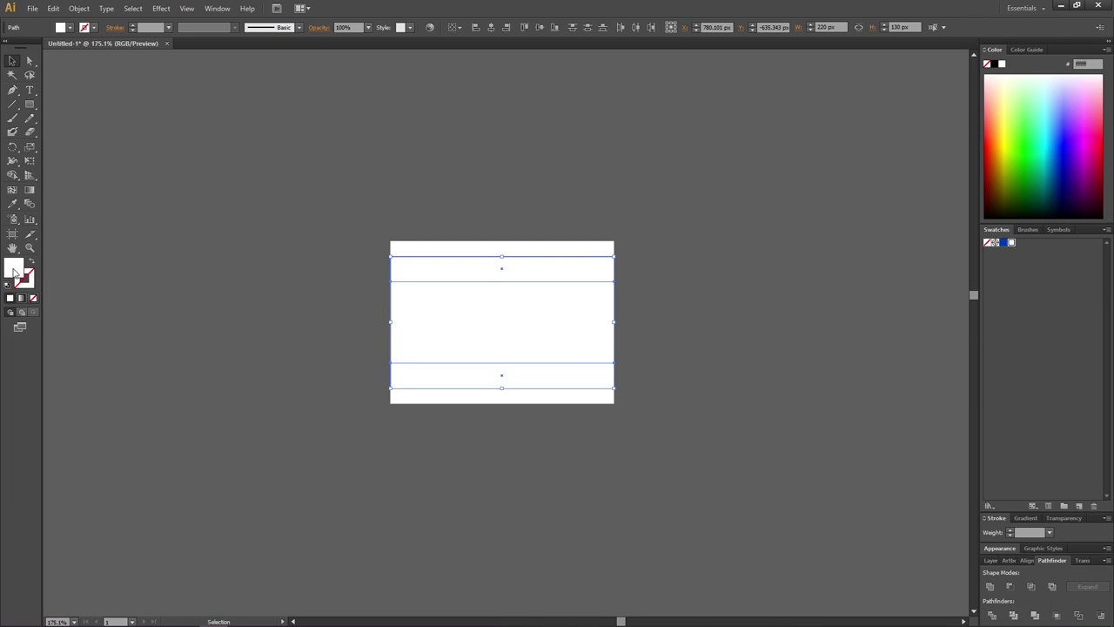
Step: Fill the two 25 px strips with blue #0038b8
left_click(1002, 244)
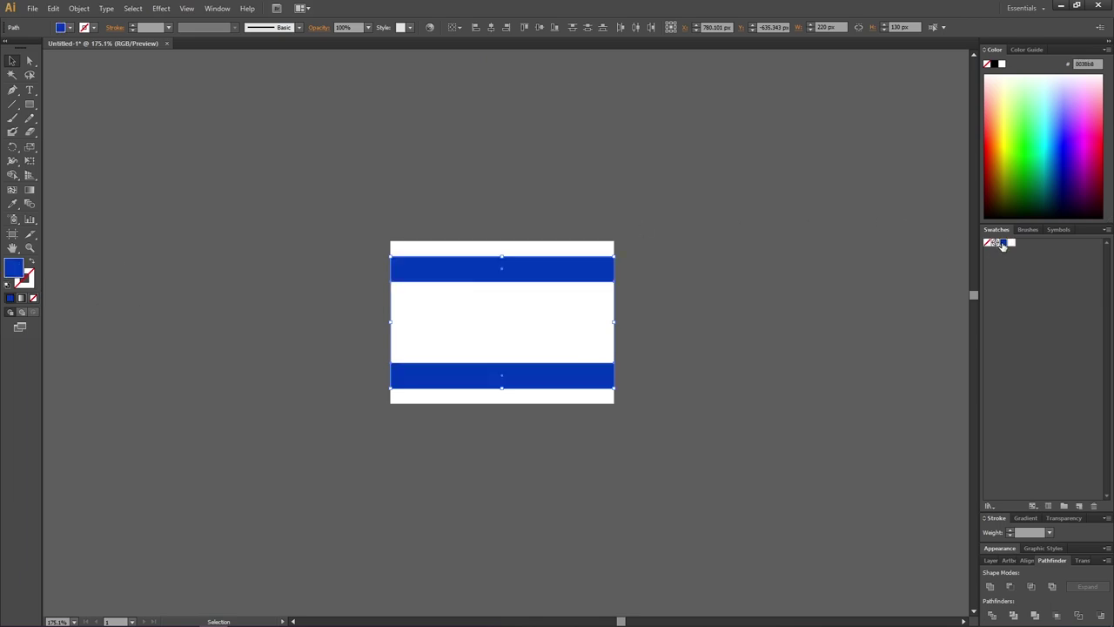
double_click(14, 268)
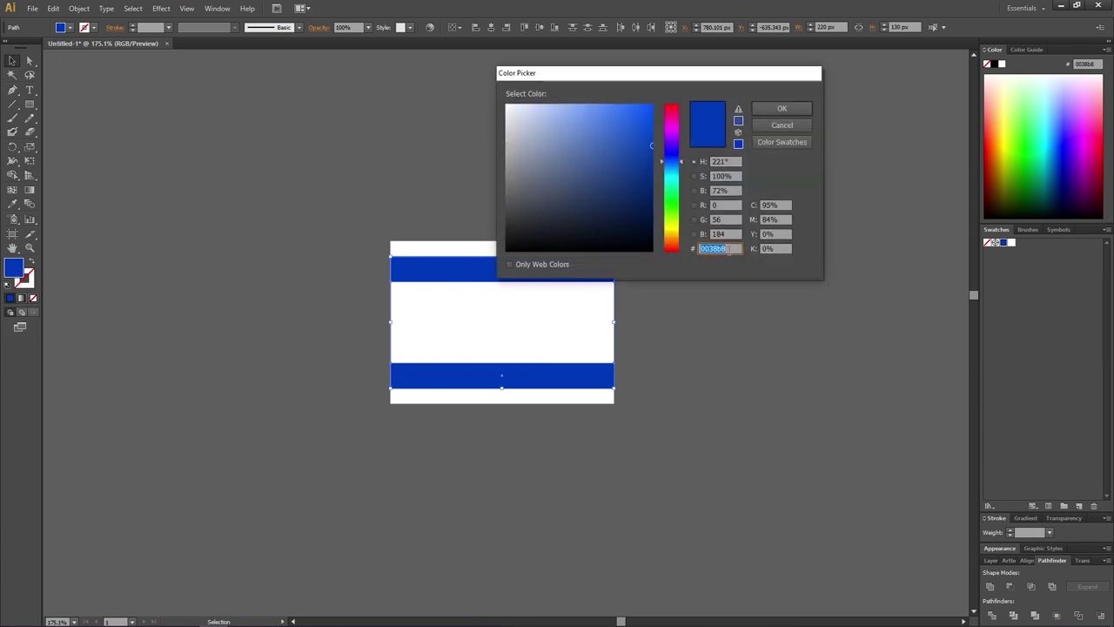
left_click(776, 110)
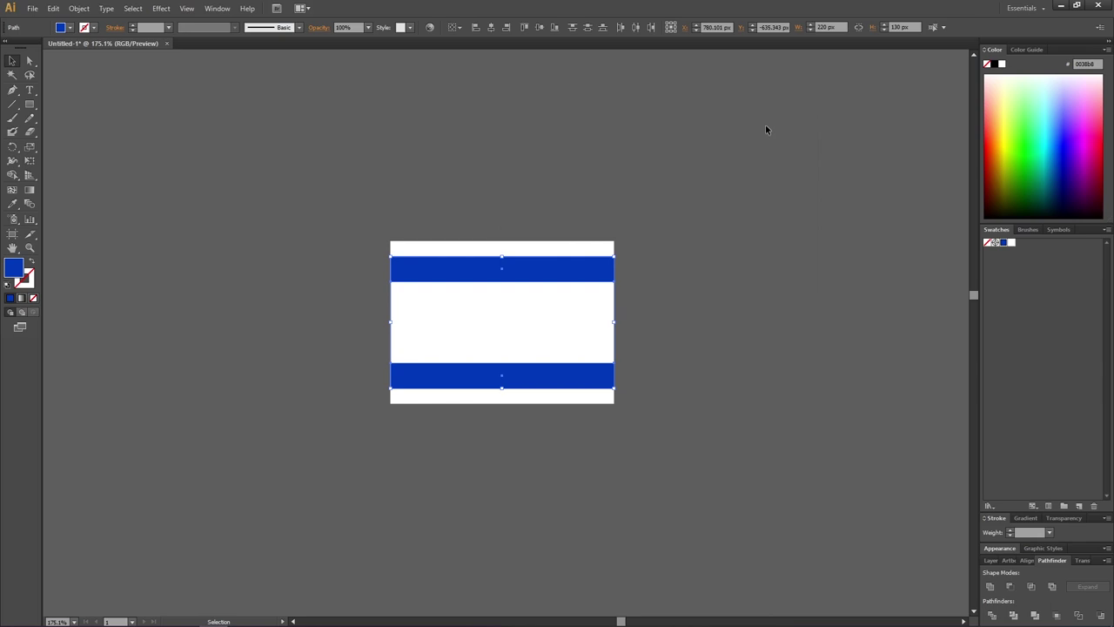
Step: Select all the flag pieces and group them
left_click_drag(719, 146, 552, 450)
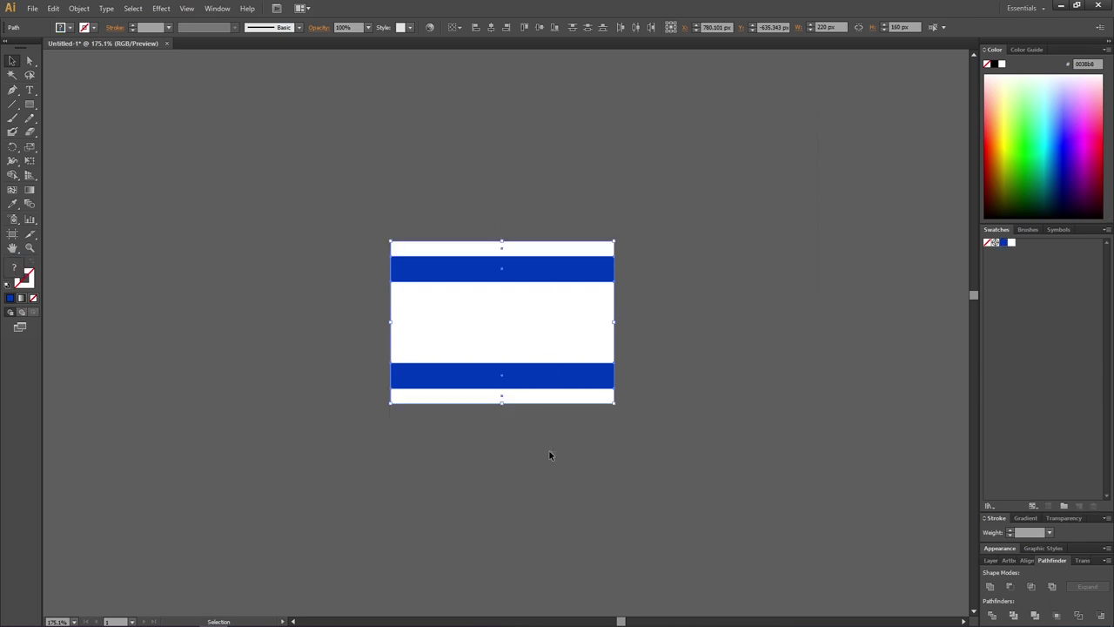
right_click(520, 328)
left_click(551, 380)
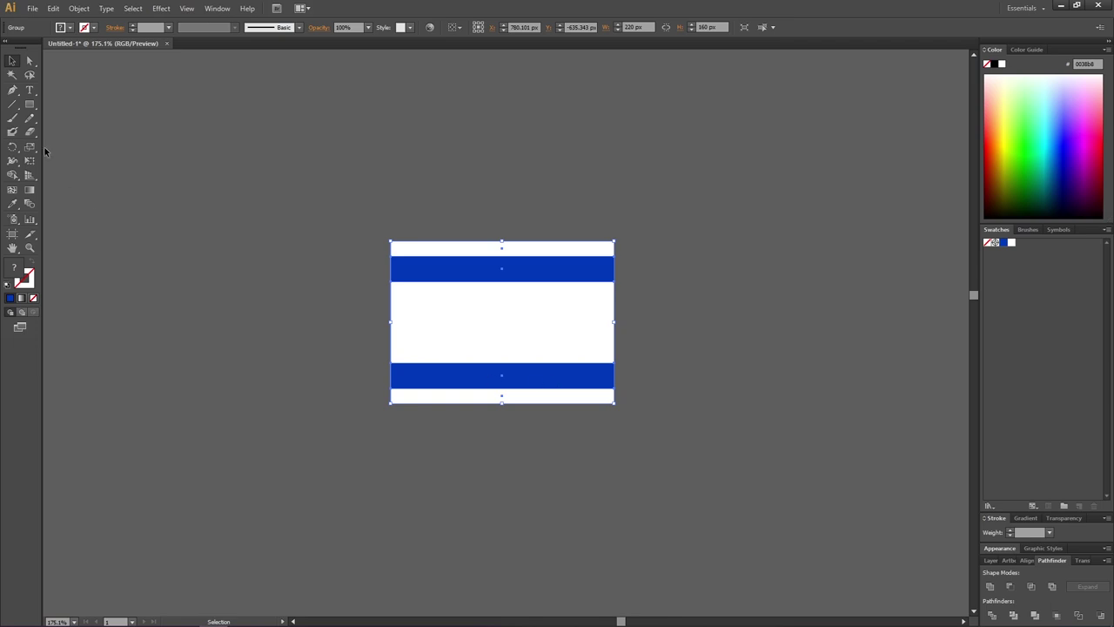
left_click(36, 106)
Step: Draw a 3-sided polygon with 200 px radius and swap fill and stroke for a blue outline
left_click(60, 148)
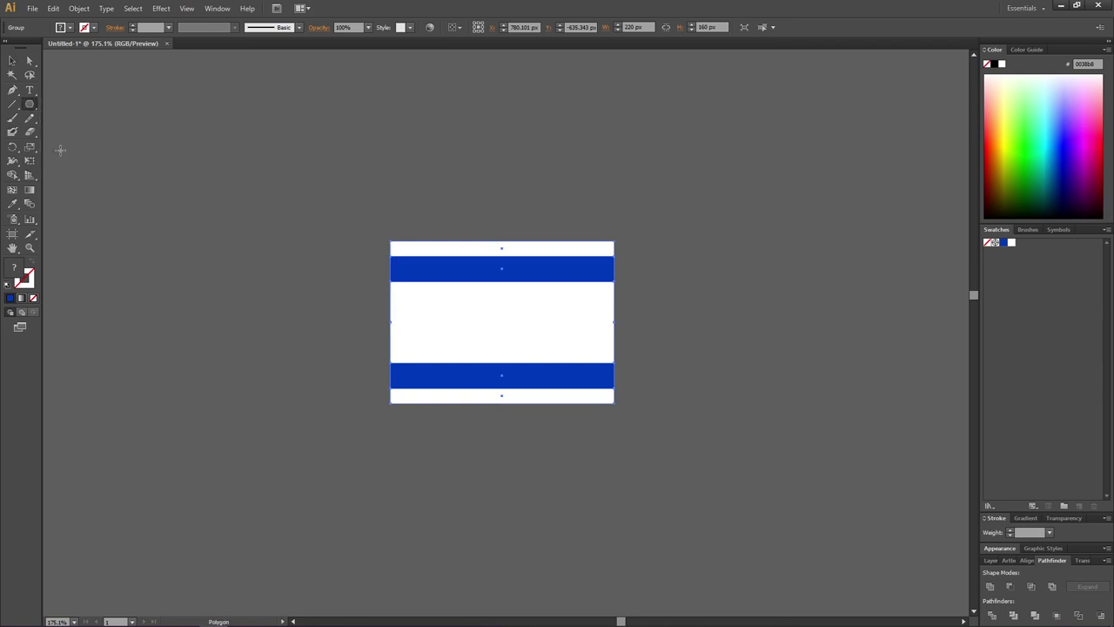
left_click(252, 202)
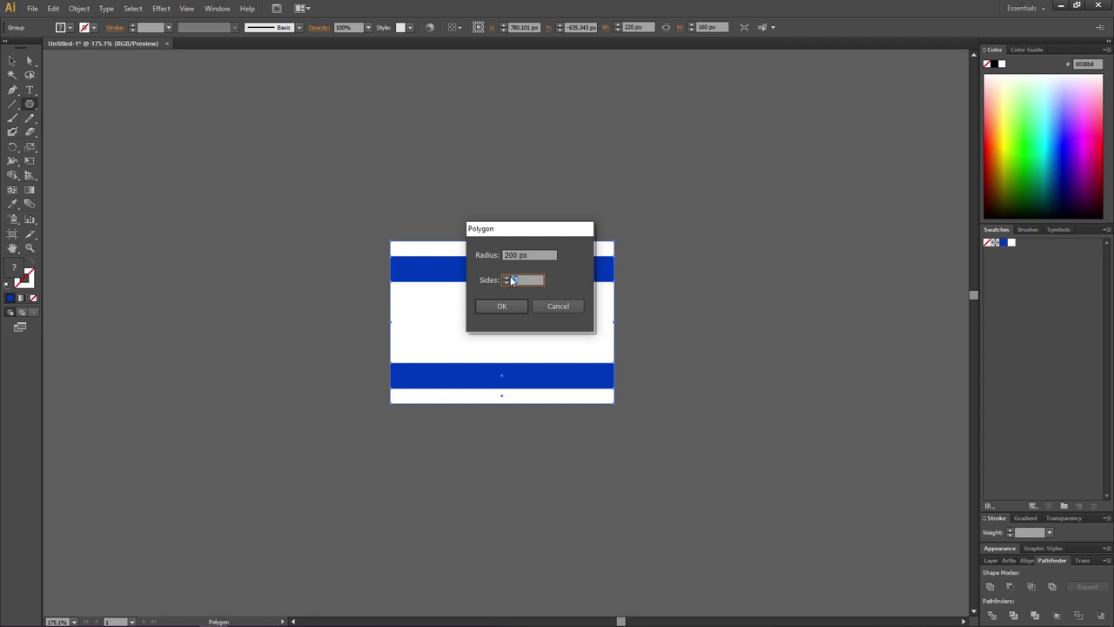
left_click(505, 308)
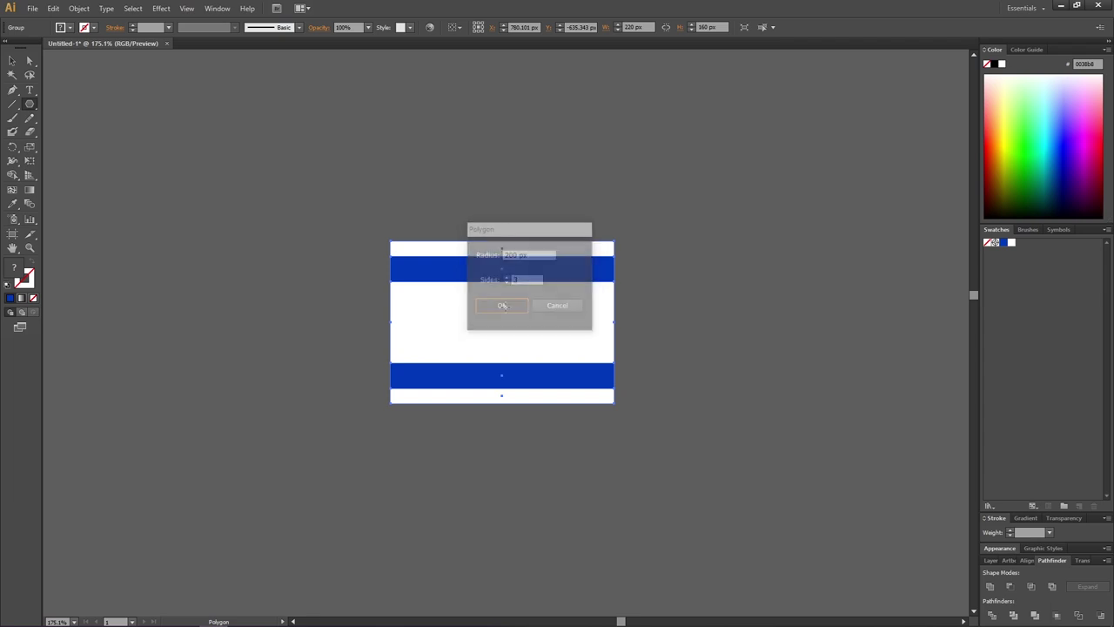
left_click(33, 264)
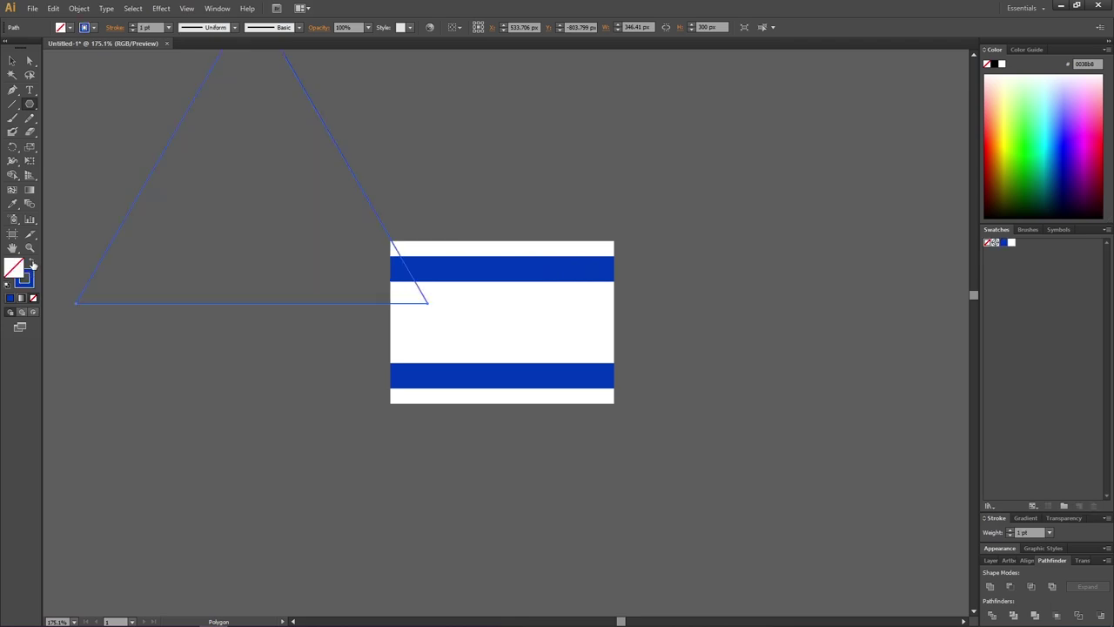
Step: Align the triangle's stroke to the inside and pan the whole triangle into view
left_click(119, 29)
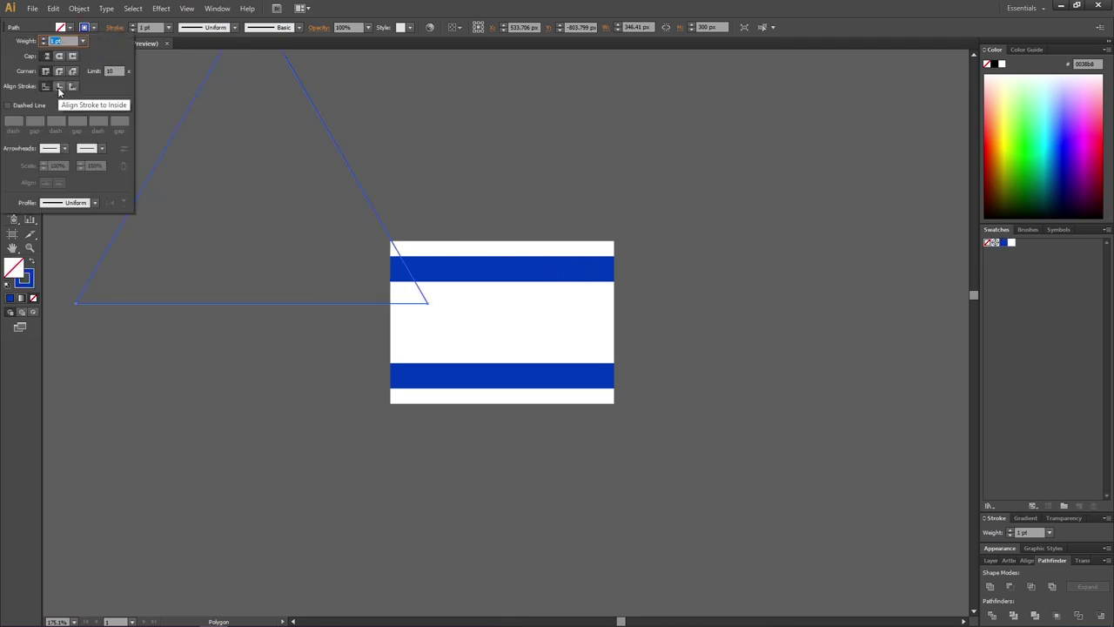
left_click(59, 87)
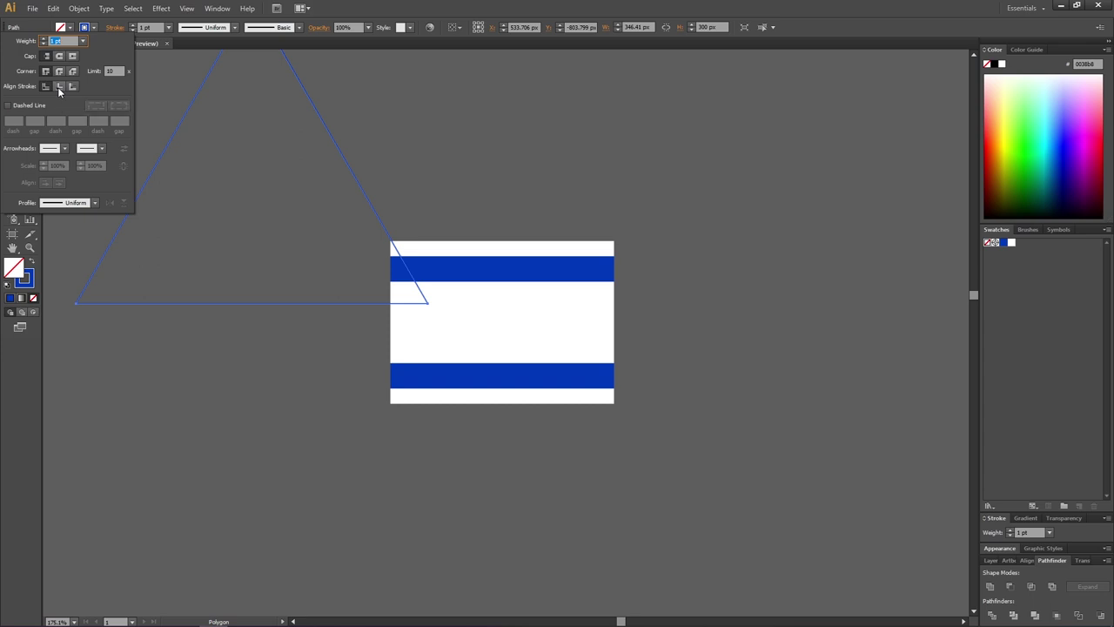
key("Escape")
key("space")
left_click_drag(215, 143, 356, 298)
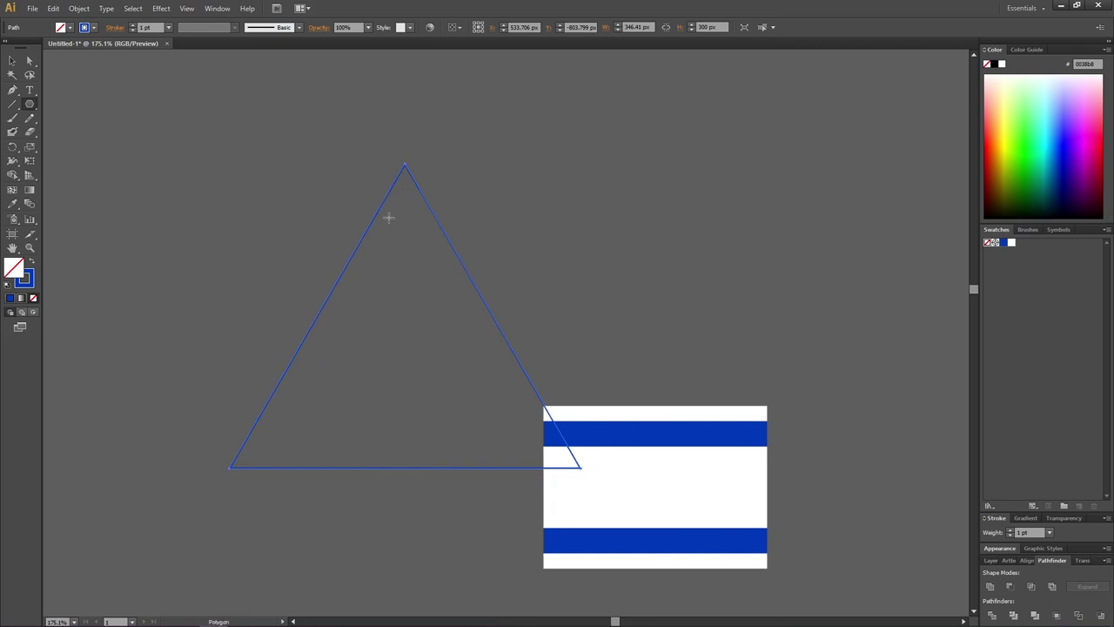
Step: Paste a copy of the triangle in front and rotate it 180° to point downward
left_click(12, 61)
left_click(53, 9)
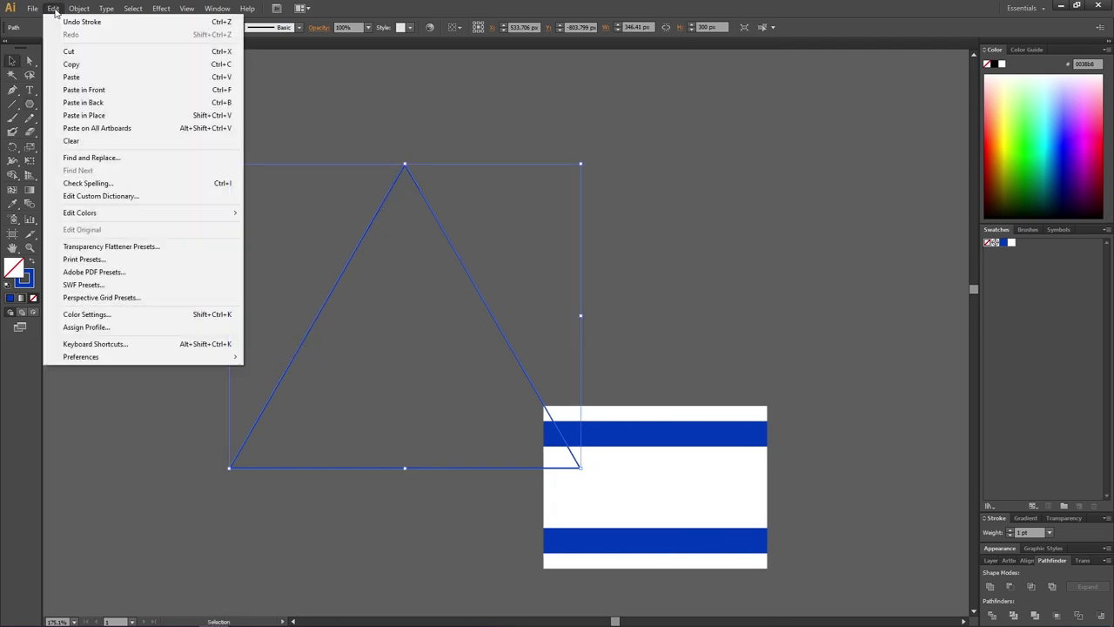
left_click(72, 64)
left_click(55, 13)
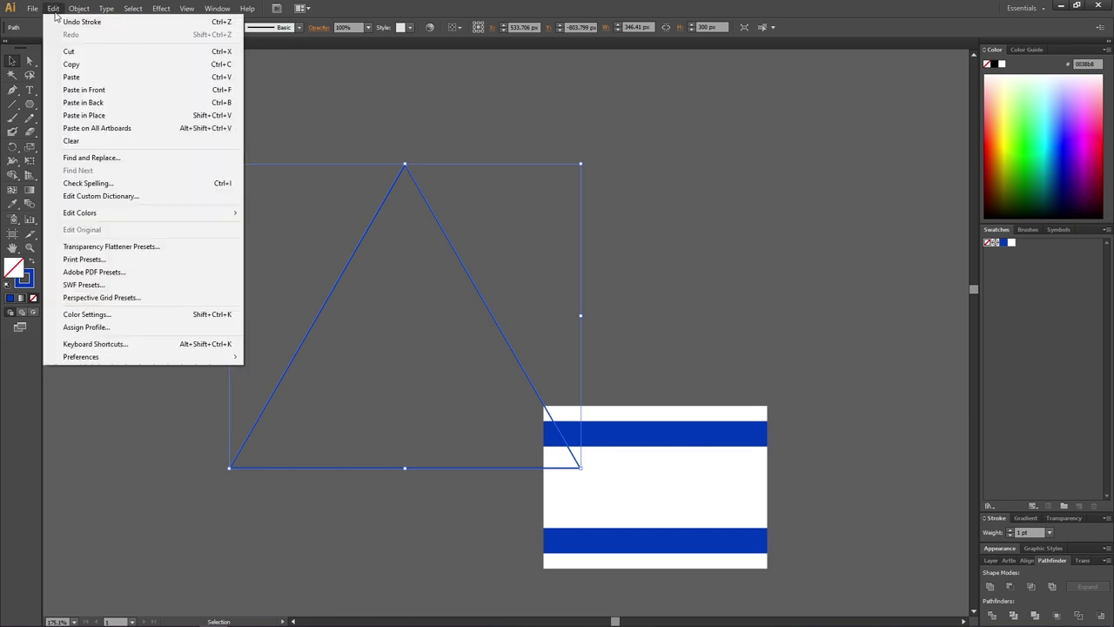
left_click(91, 91)
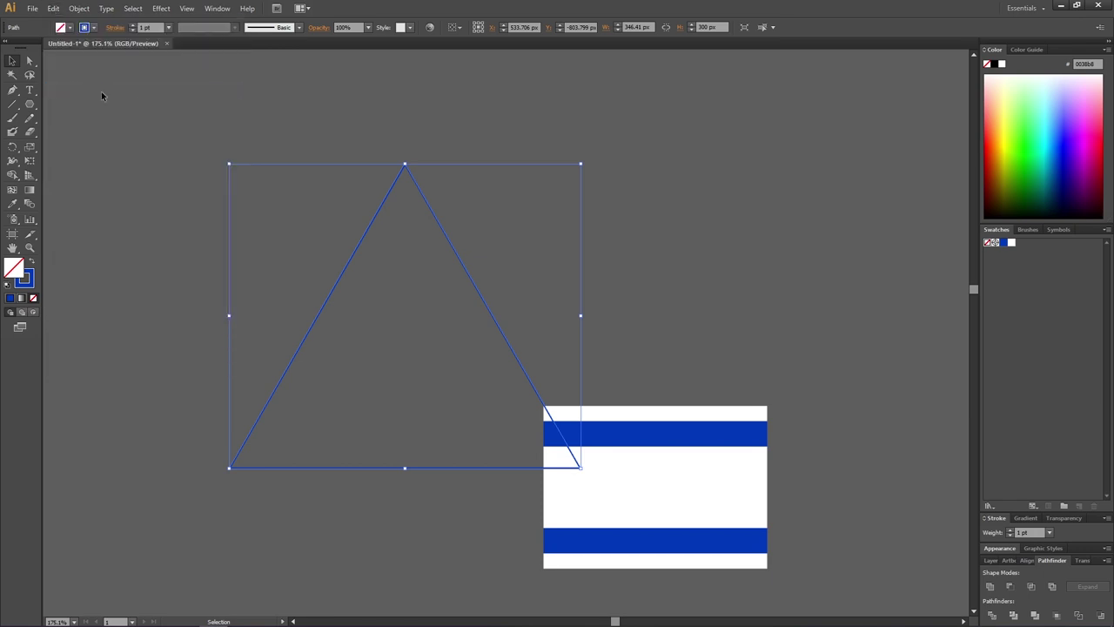
left_click_drag(585, 158, 270, 505)
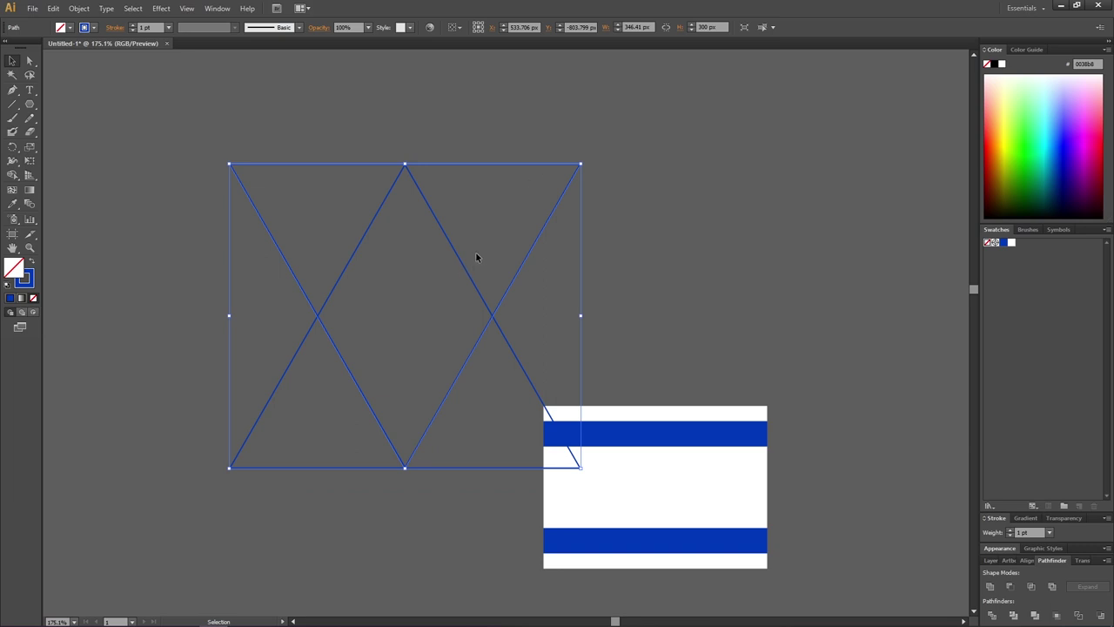
left_click(1027, 561)
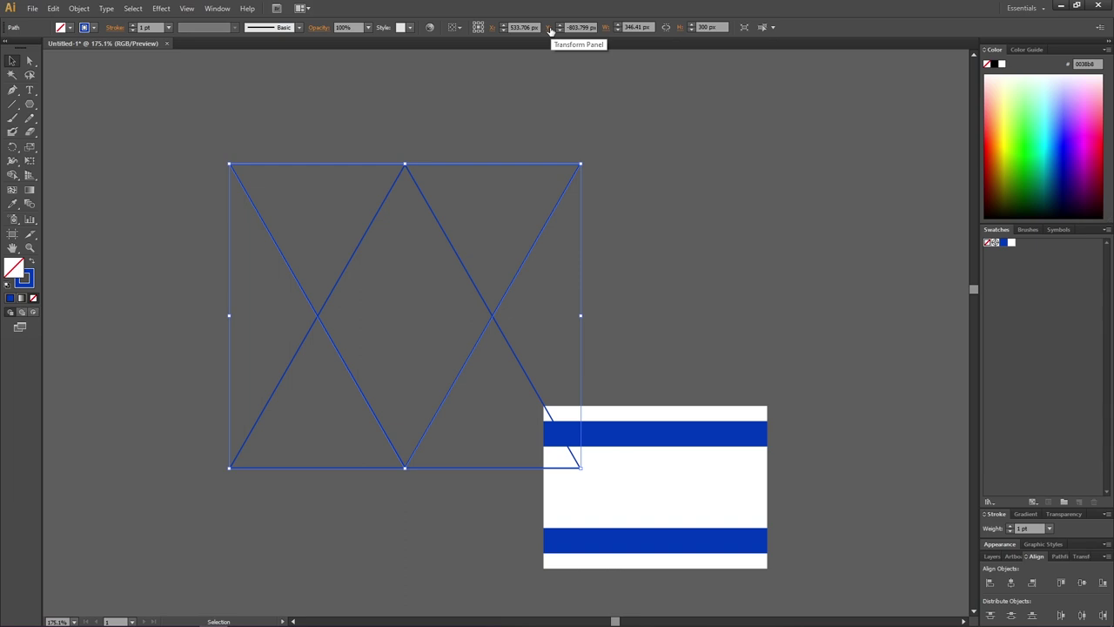
Step: Move the inverted triangle 100 px down by adding +100 to Y, then select both triangles
left_click(580, 27)
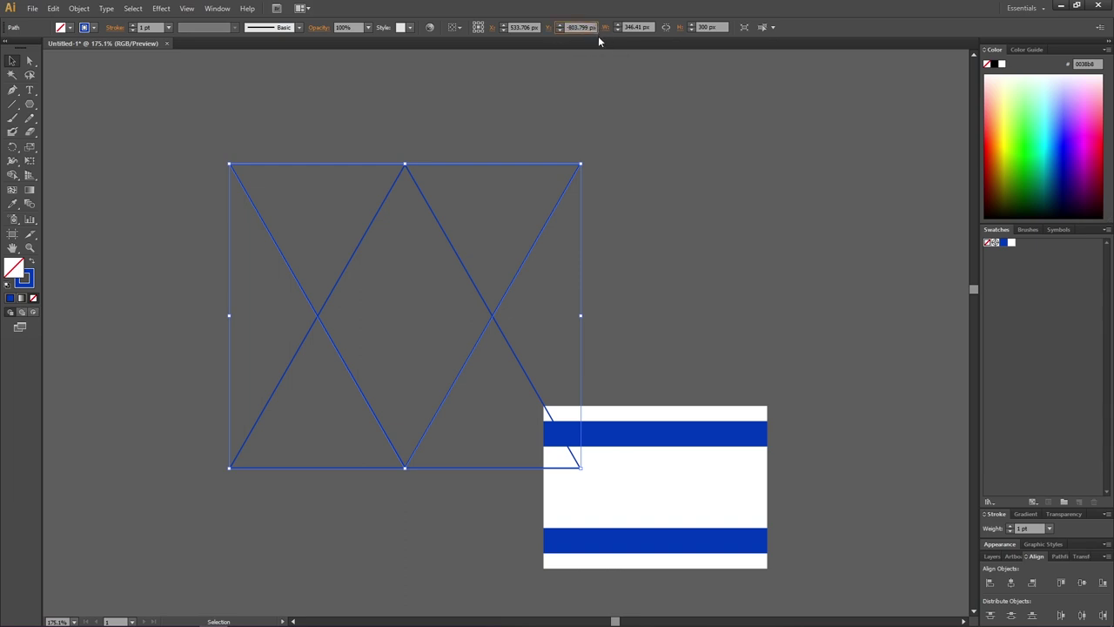
type("+100")
key("Return")
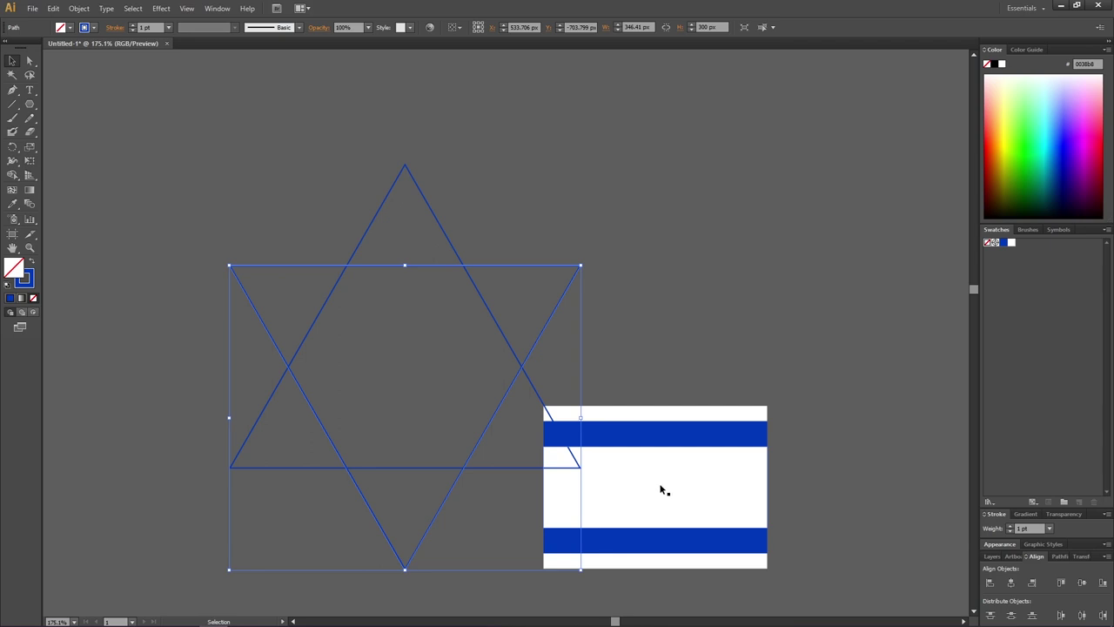
key("ctrl+a")
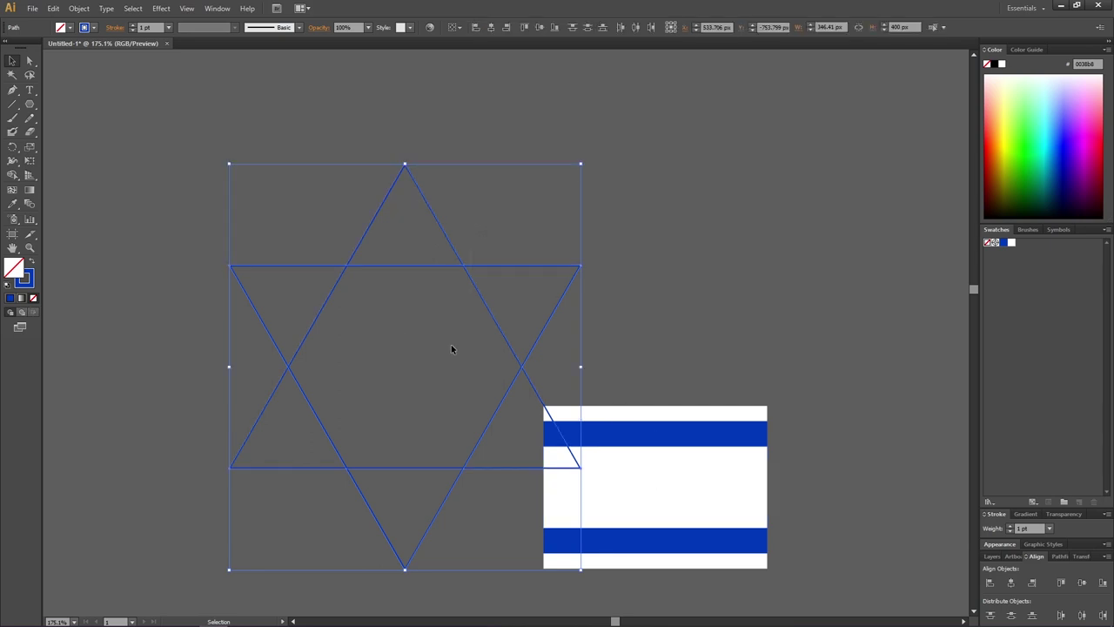
Step: Scale the star proportionally to 59.75 px wide
left_click(857, 27)
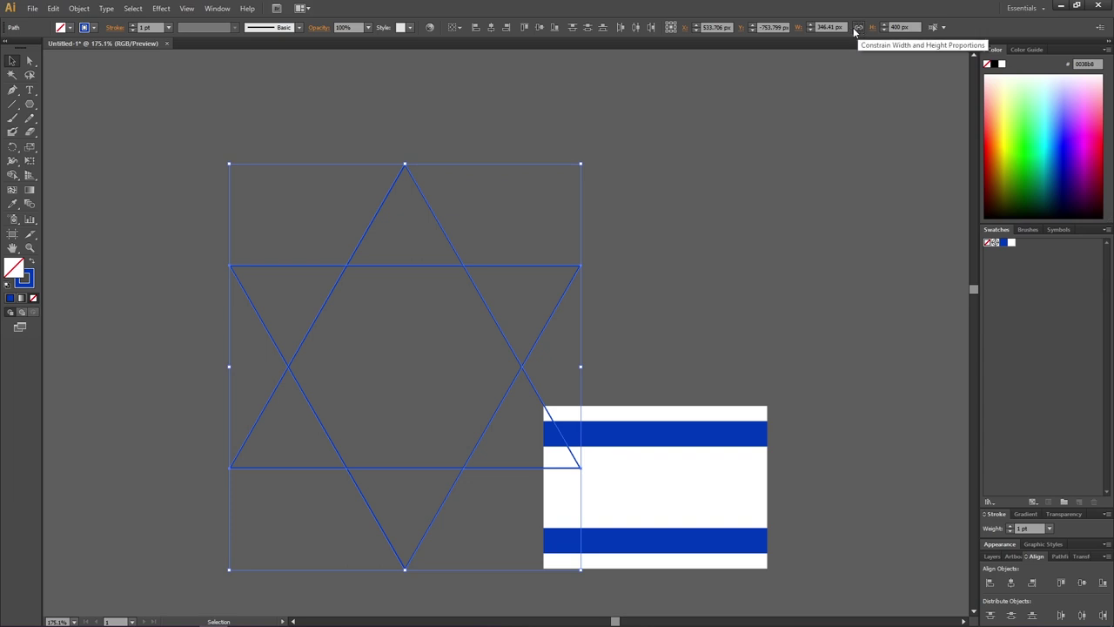
left_click(827, 27)
type("55.75")
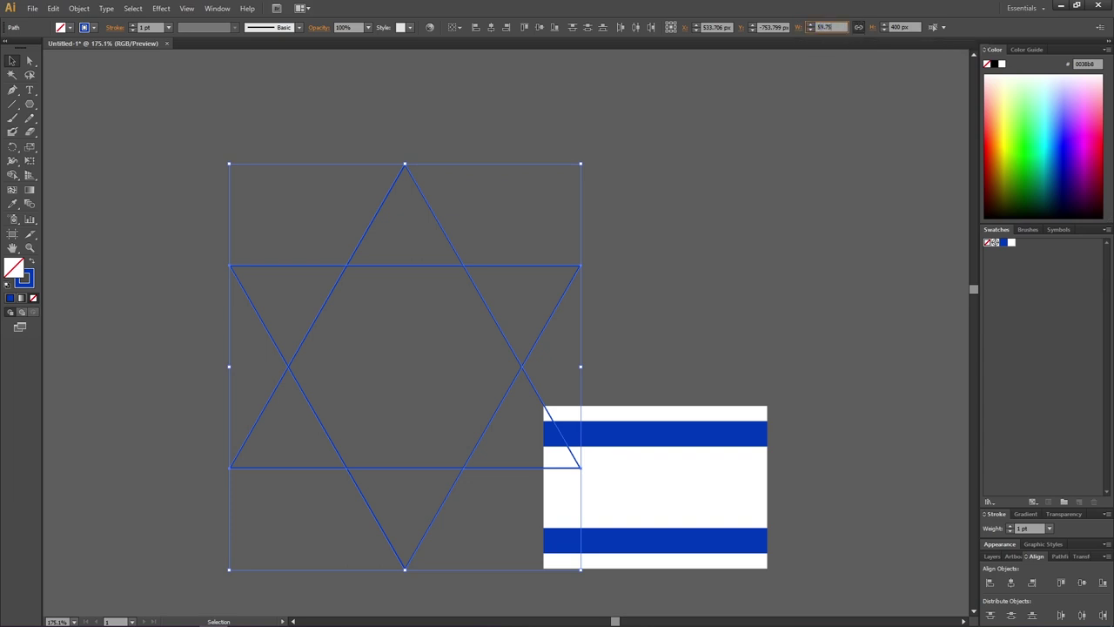
key("Return")
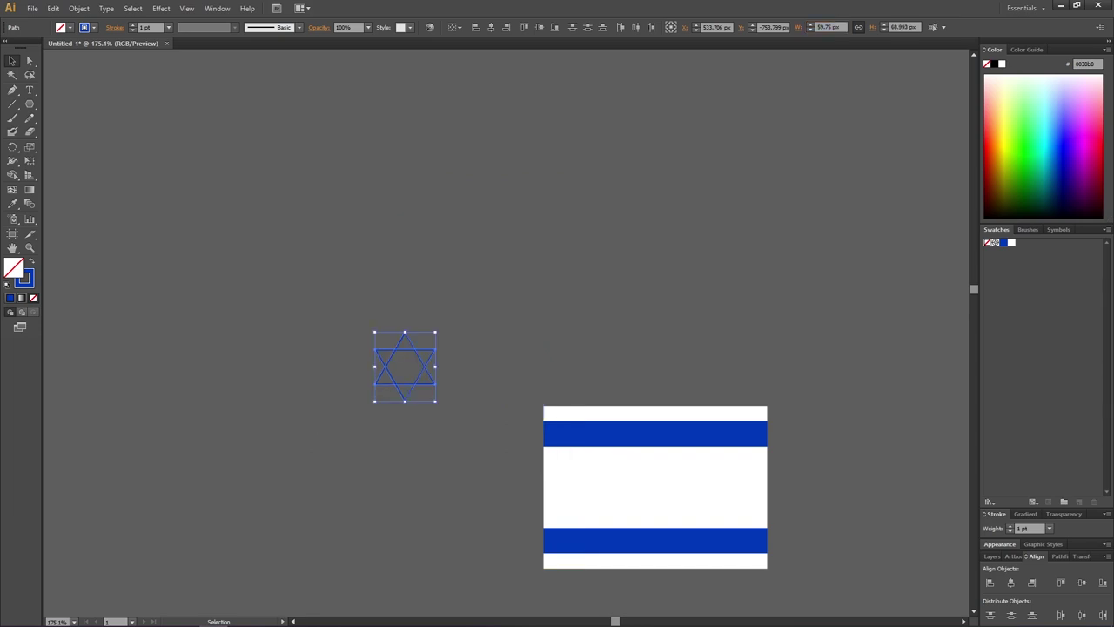
Step: Set the star's stroke weight to 5.5 pt
left_click(148, 27)
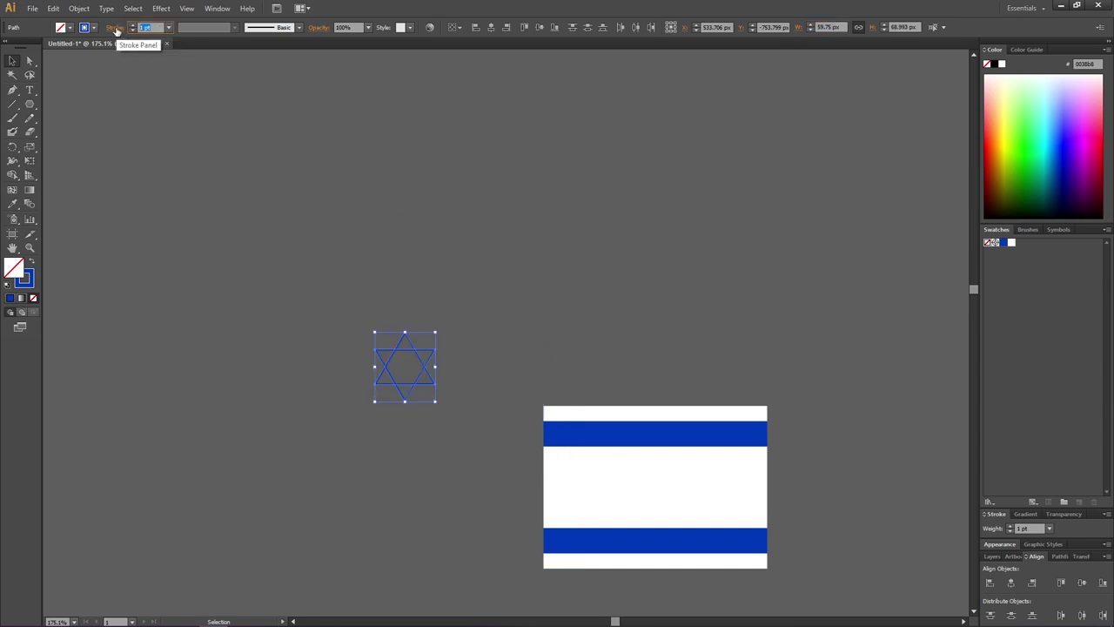
type("5.5")
key("Return")
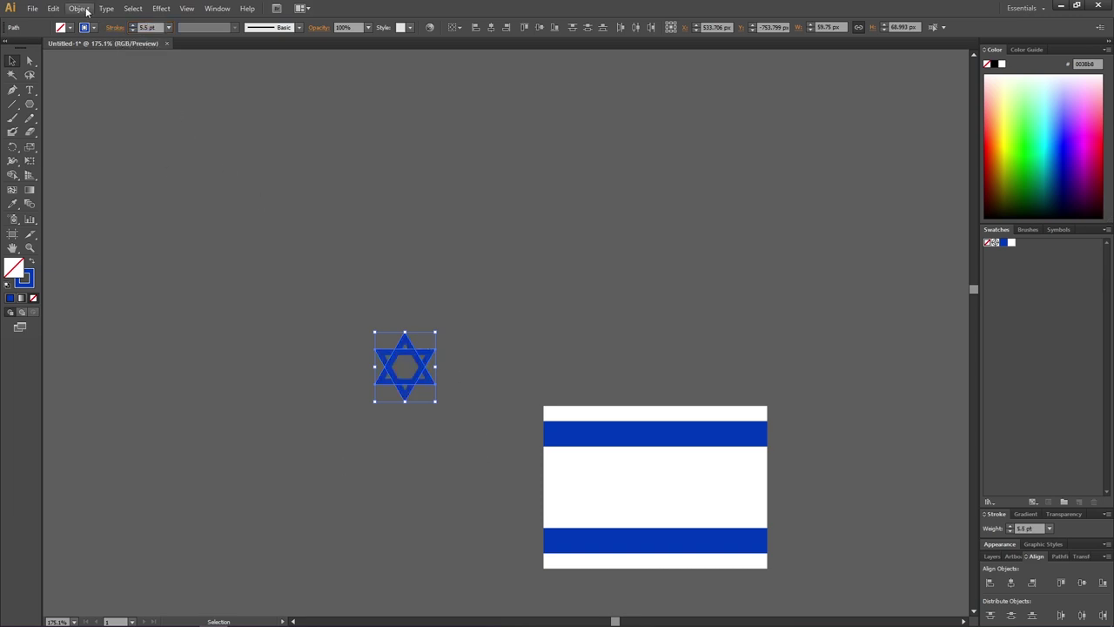
Step: Expand the star's appearance and unite its pieces into one blue-filled compound shape
left_click(79, 9)
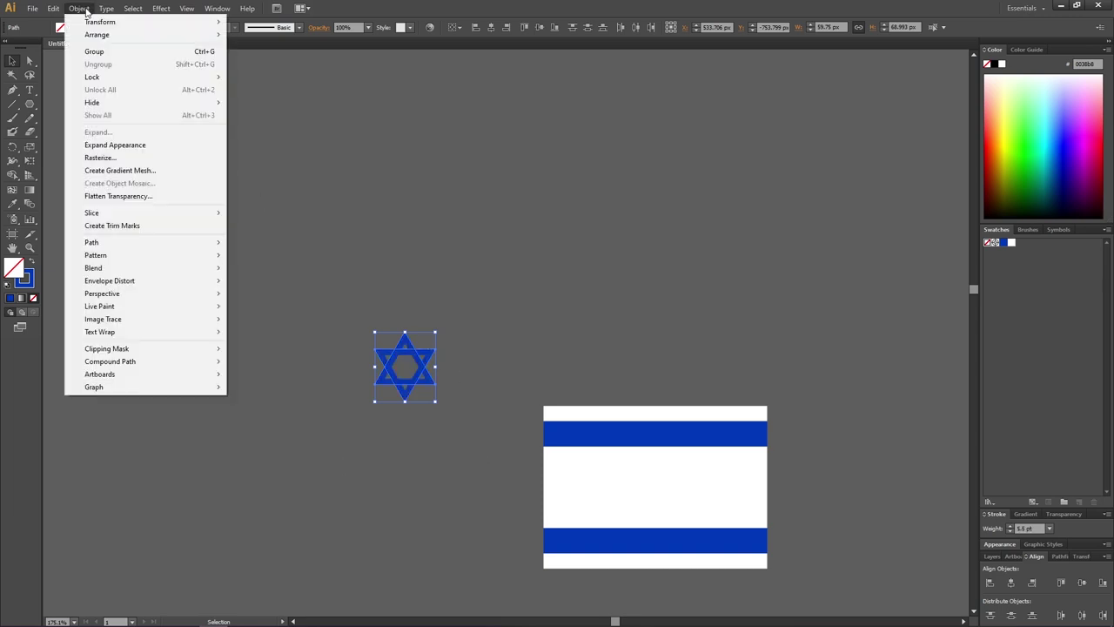
left_click(110, 145)
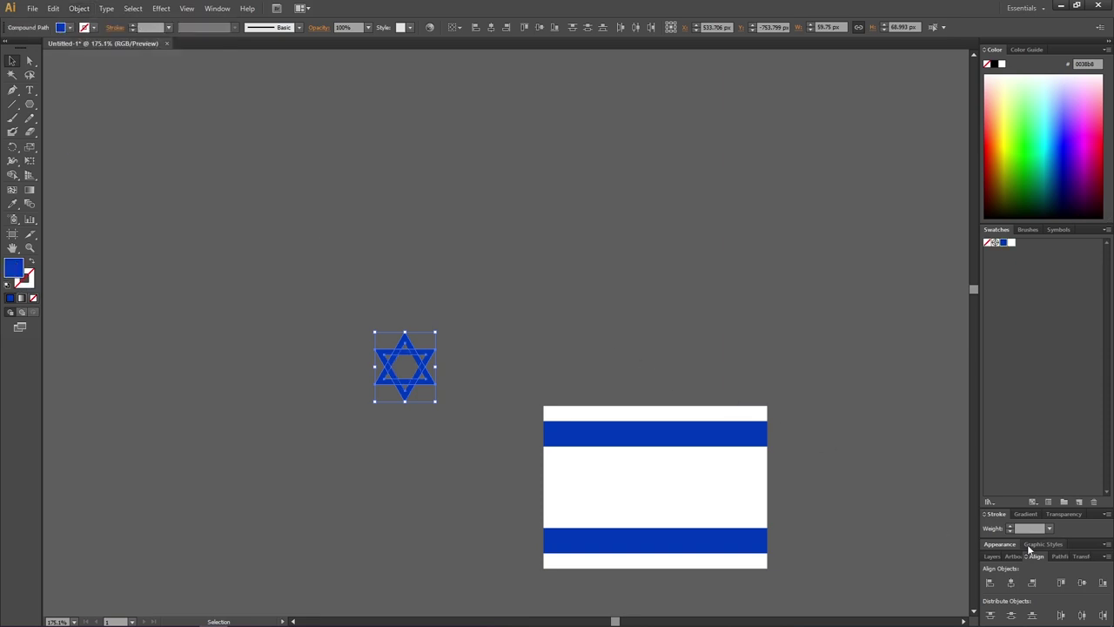
left_click(1058, 556)
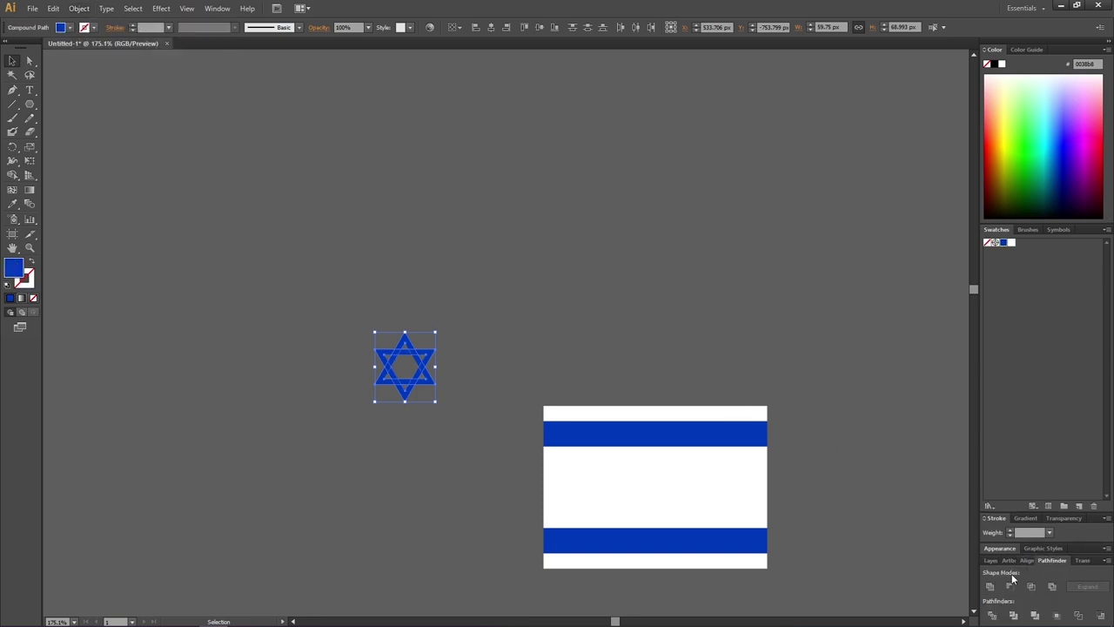
left_click(992, 586)
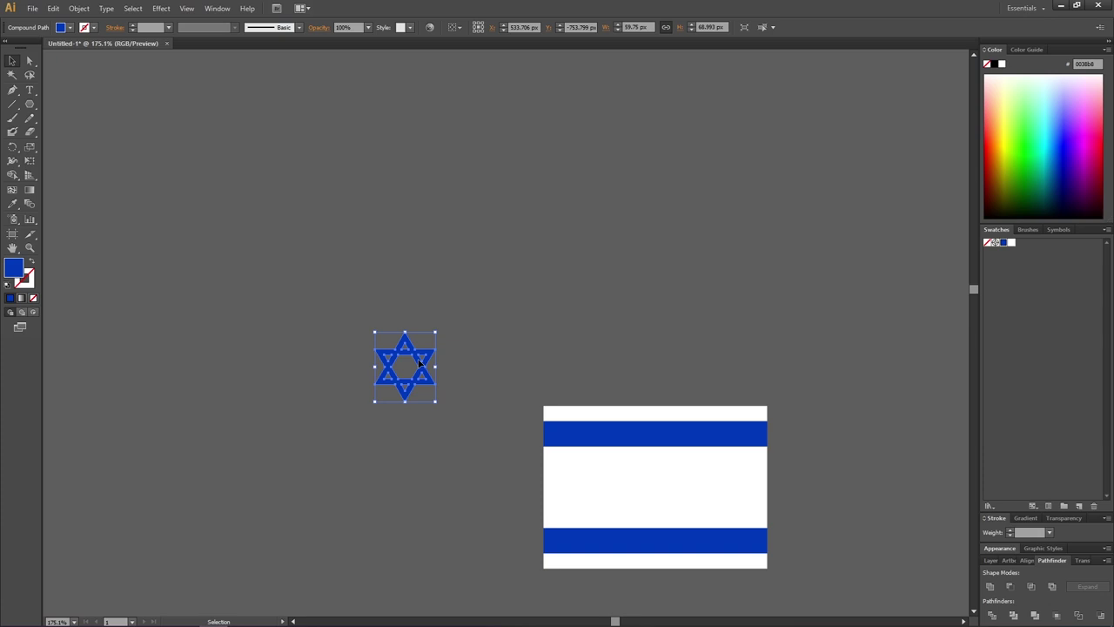
Step: Bring the star to the front of the flag, then select both star and flag
right_click(419, 362)
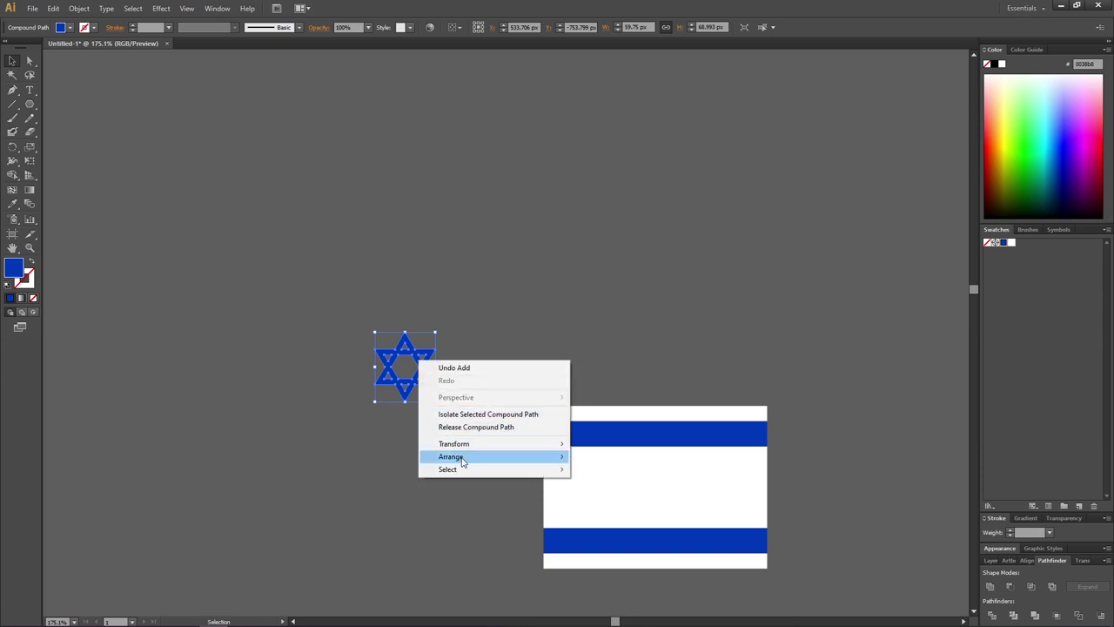
mouse_move(485, 463)
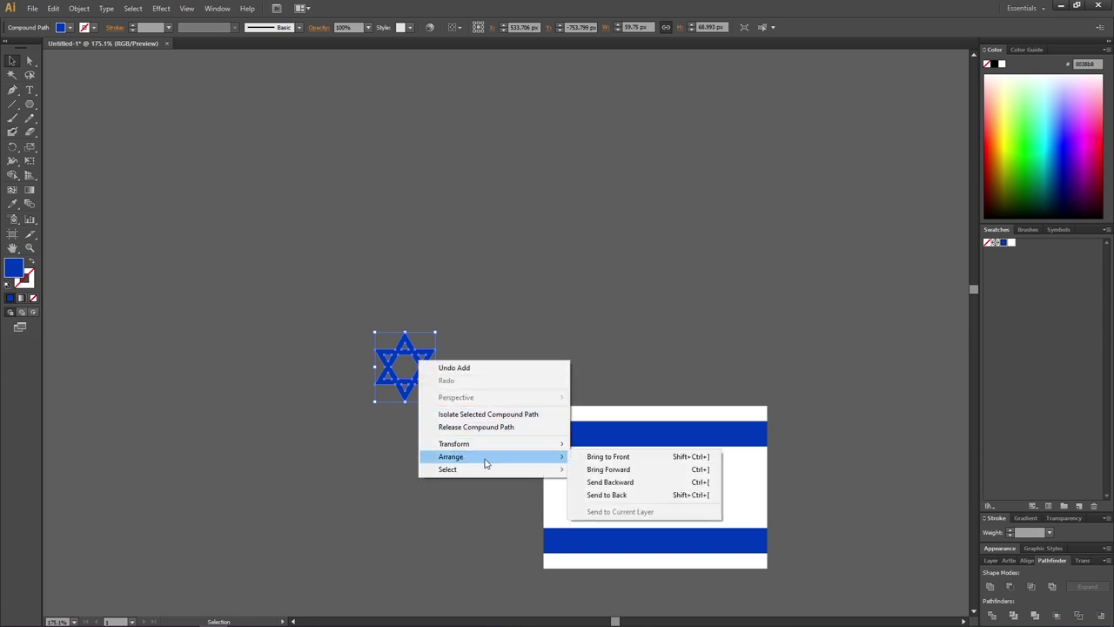
left_click(608, 457)
left_click_drag(334, 283, 665, 484)
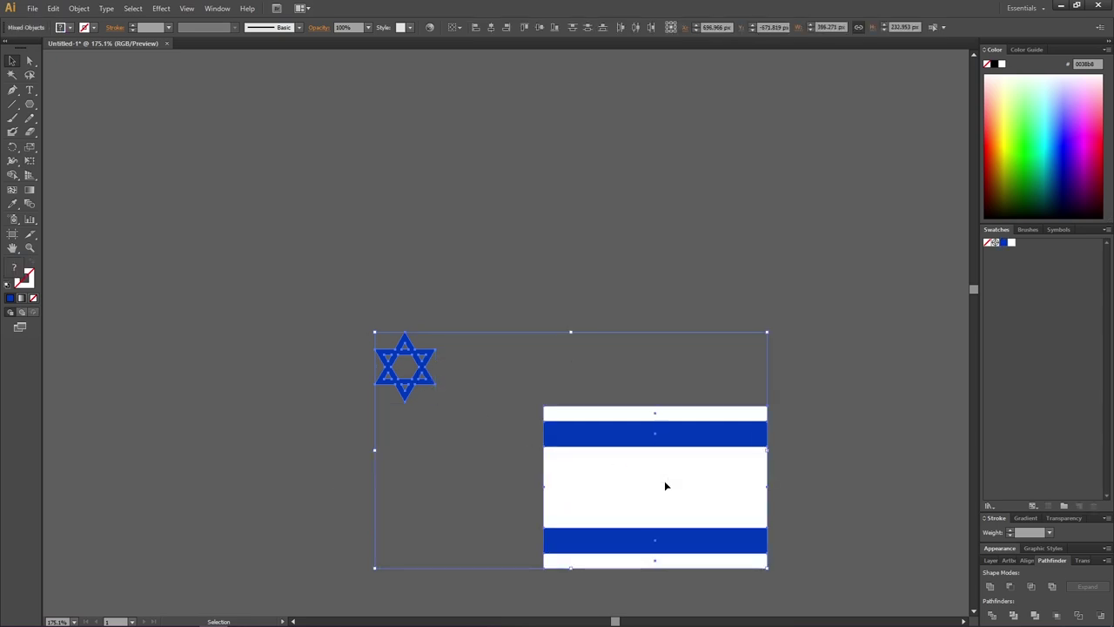
Step: Align the star to the flag's horizontal and vertical centre relative to the selection, then deselect
left_click(460, 28)
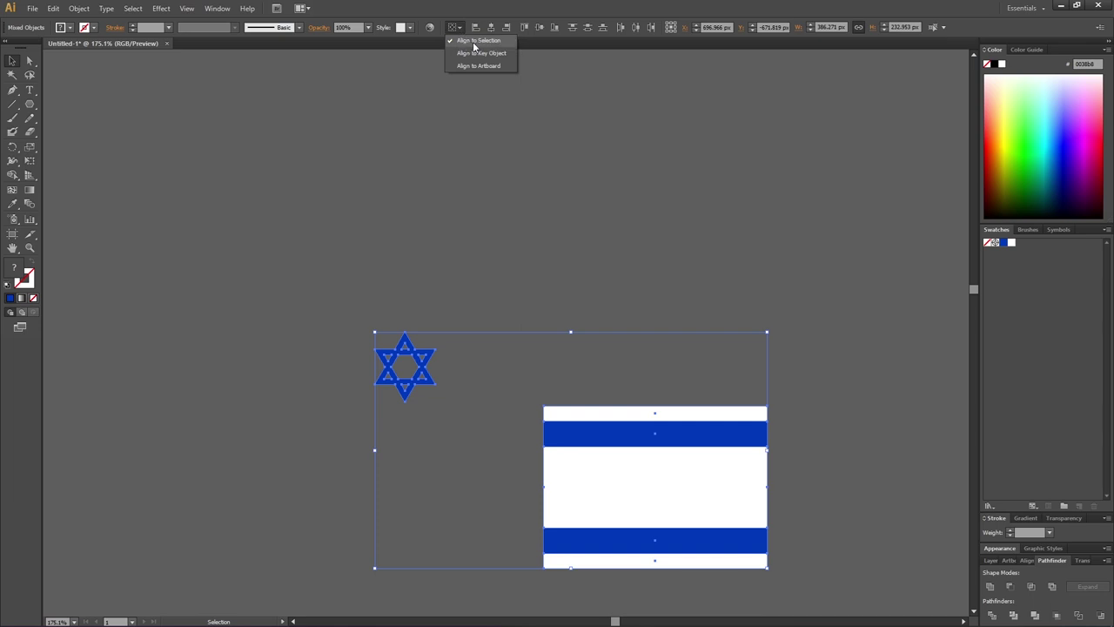
left_click(477, 45)
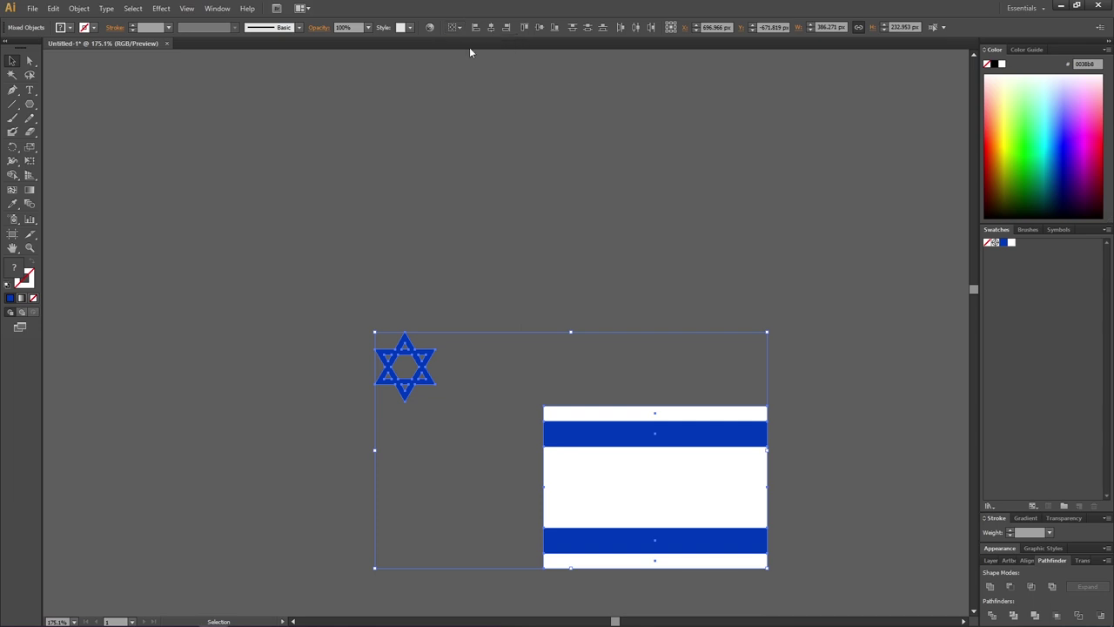
left_click(490, 28)
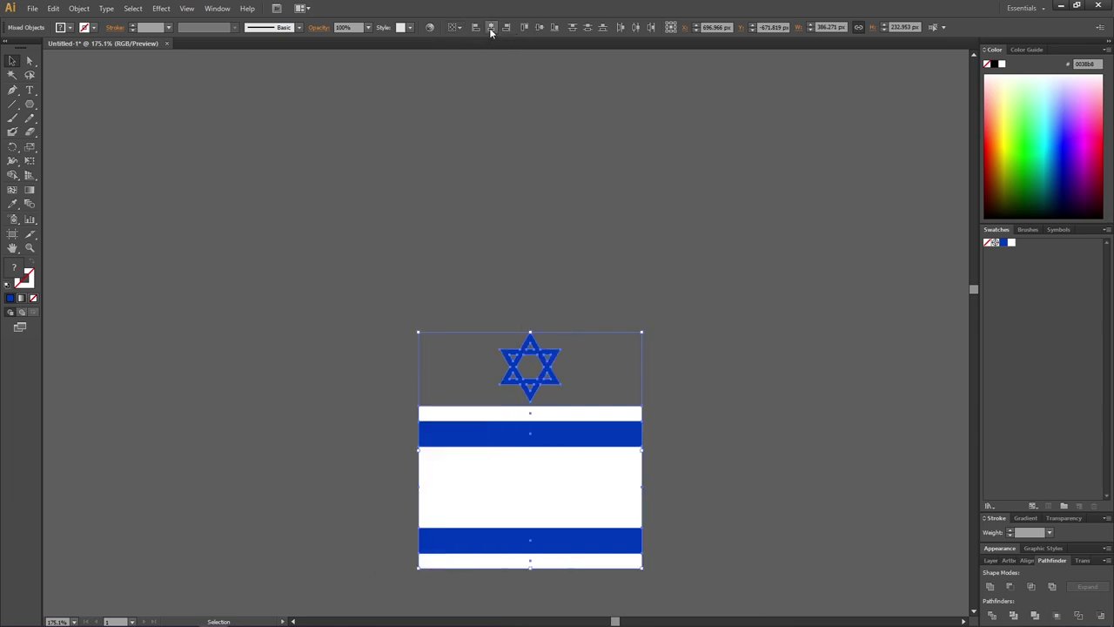
left_click(540, 29)
left_click(526, 289)
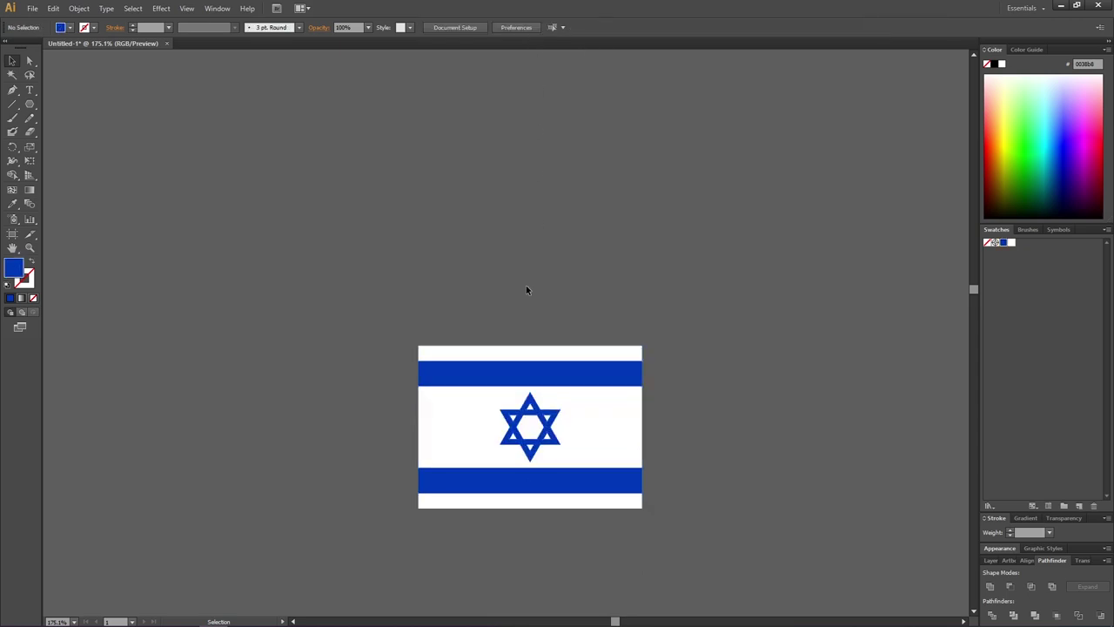